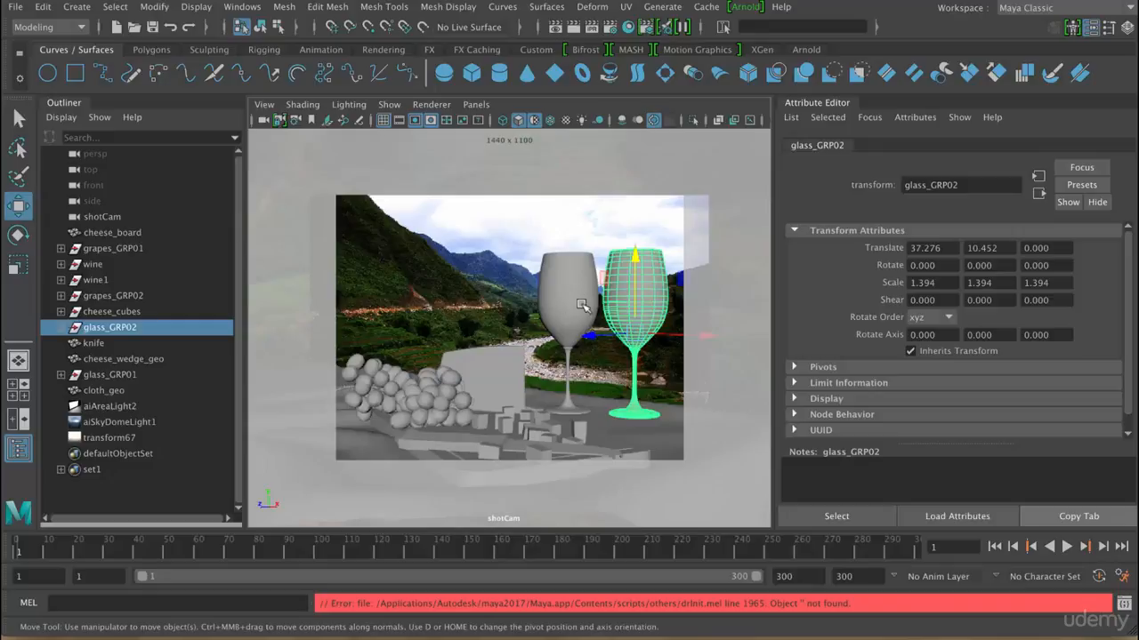
# Open the Hypershade and duplicate the glass material with its shading network.
pyautogui.click(627, 29)
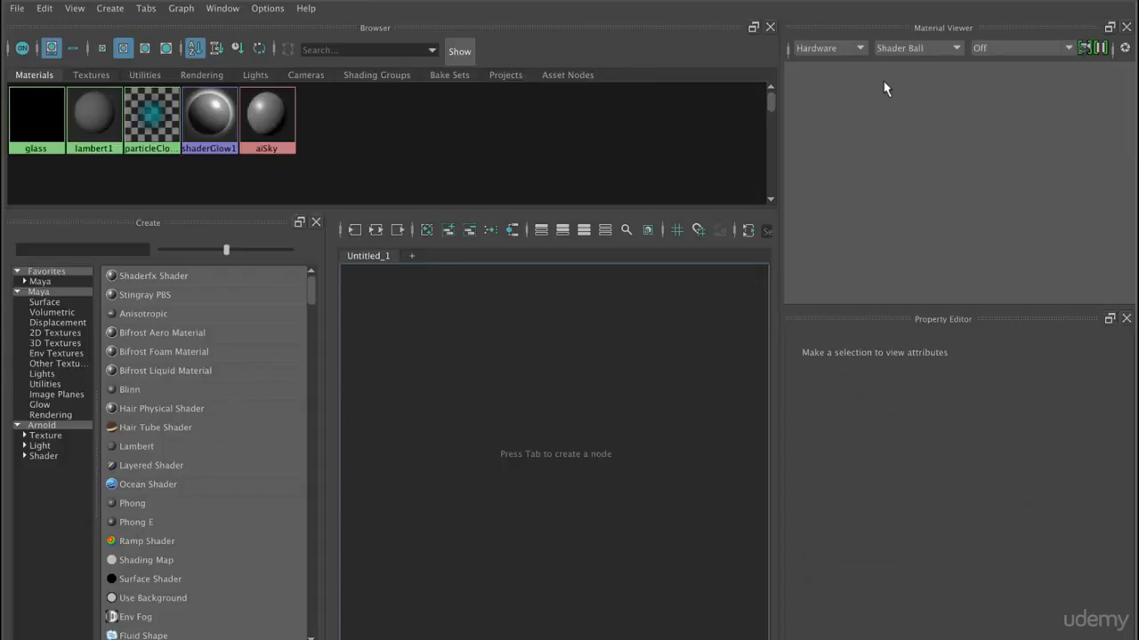
pyautogui.click(36, 125)
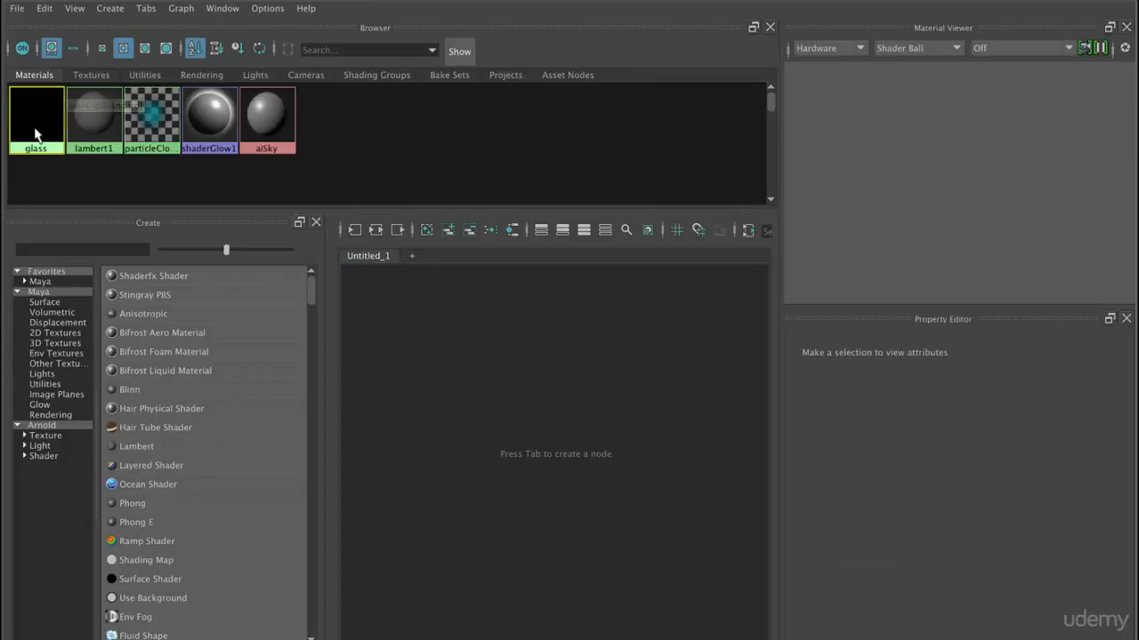
pyautogui.click(41, 9)
pyautogui.moveTo(113, 178)
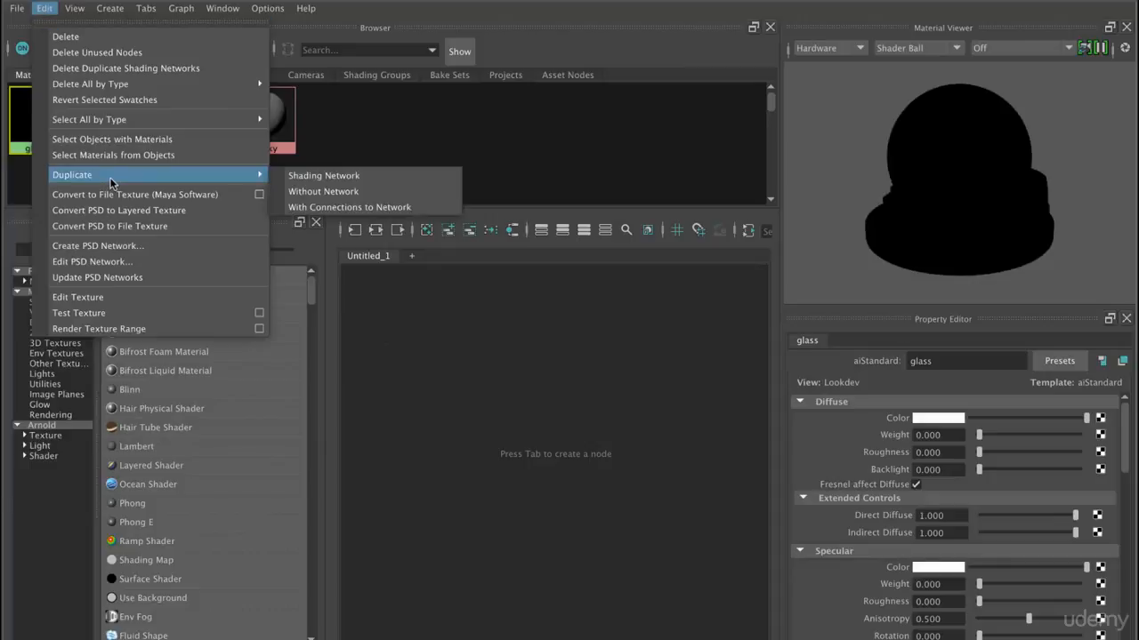
pyautogui.click(318, 177)
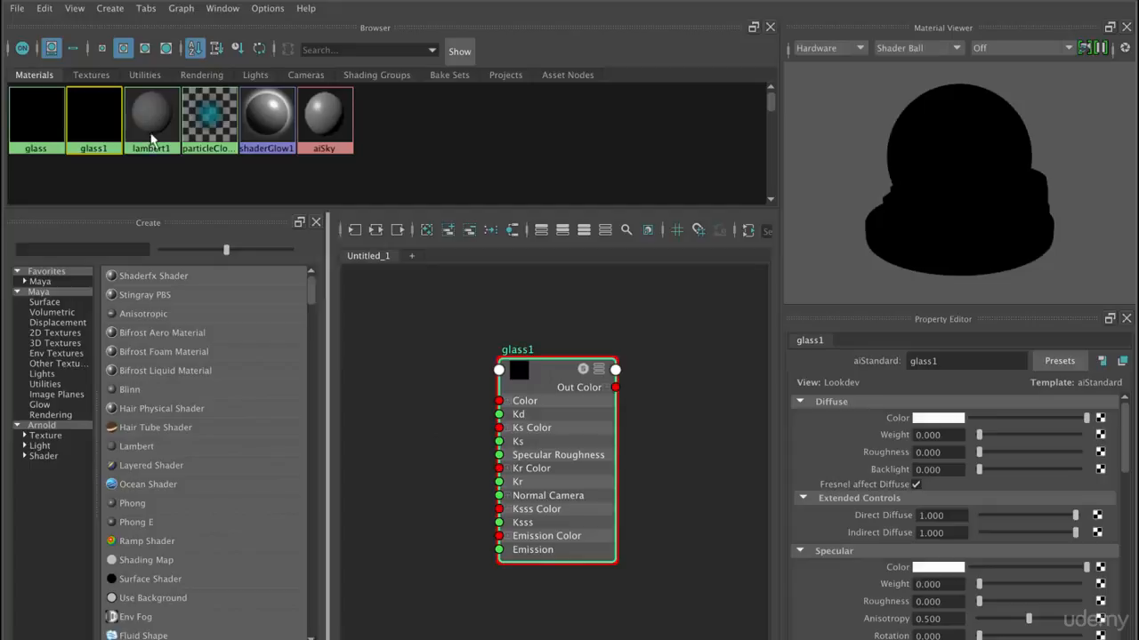
# Rename the duplicated glass material to wine_shader.
pyautogui.doubleClick(519, 350)
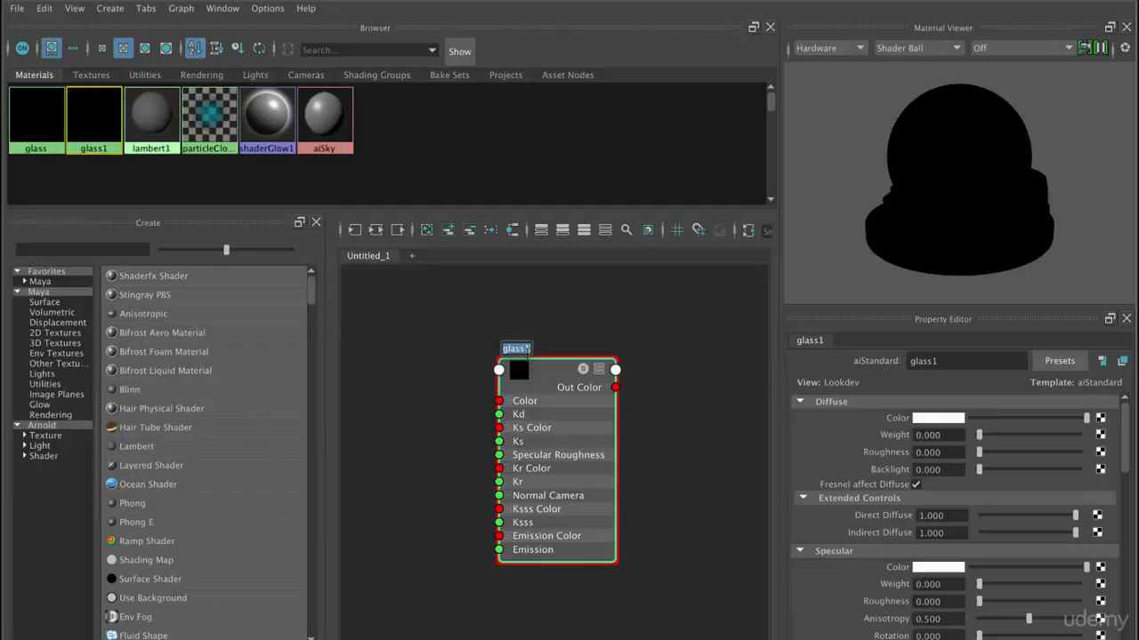
pyautogui.press('BackSpace')
pyautogui.press('Return')
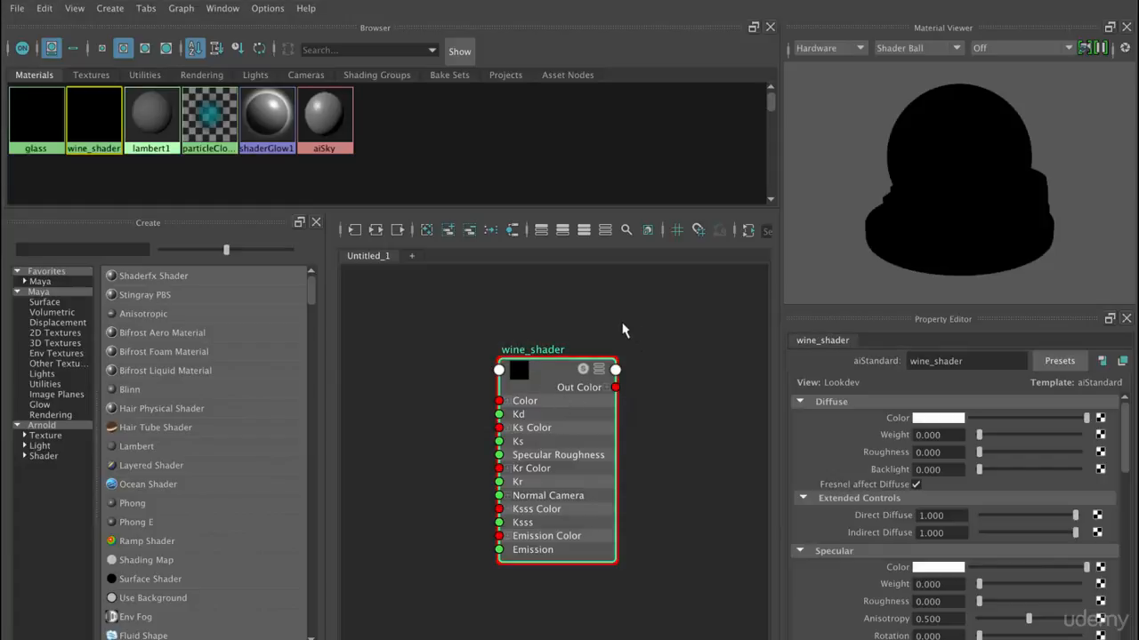
# Assign wine_shader to the wine_inside and wine_top meshes of glass_GRP02.
pyautogui.moveTo(611, 1); pyautogui.dragTo(915, 47)
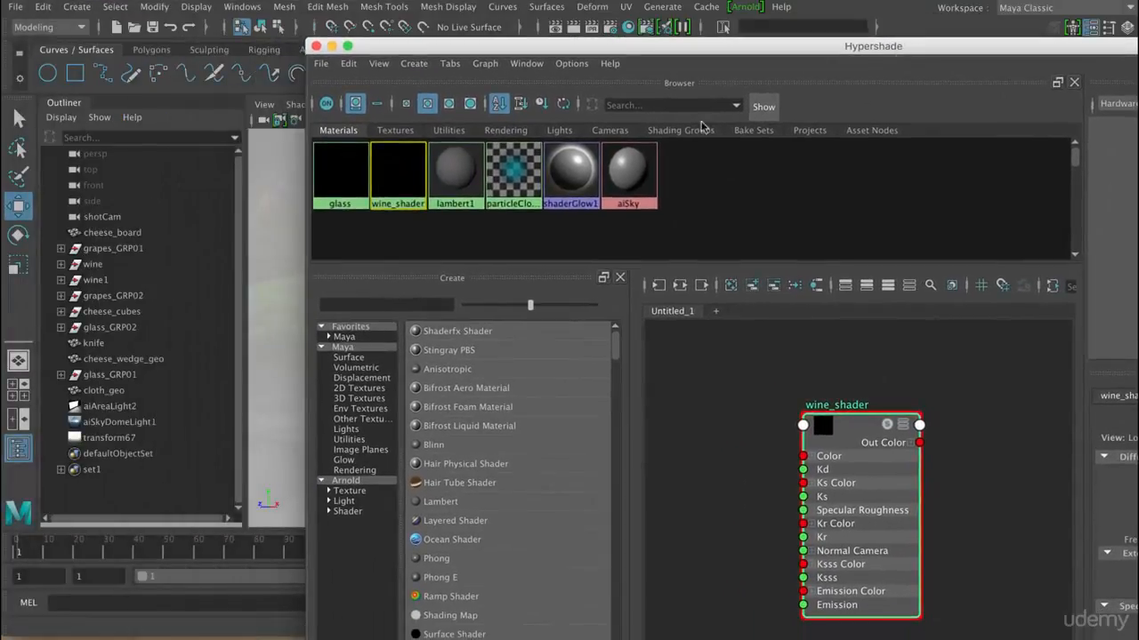
pyautogui.click(61, 327)
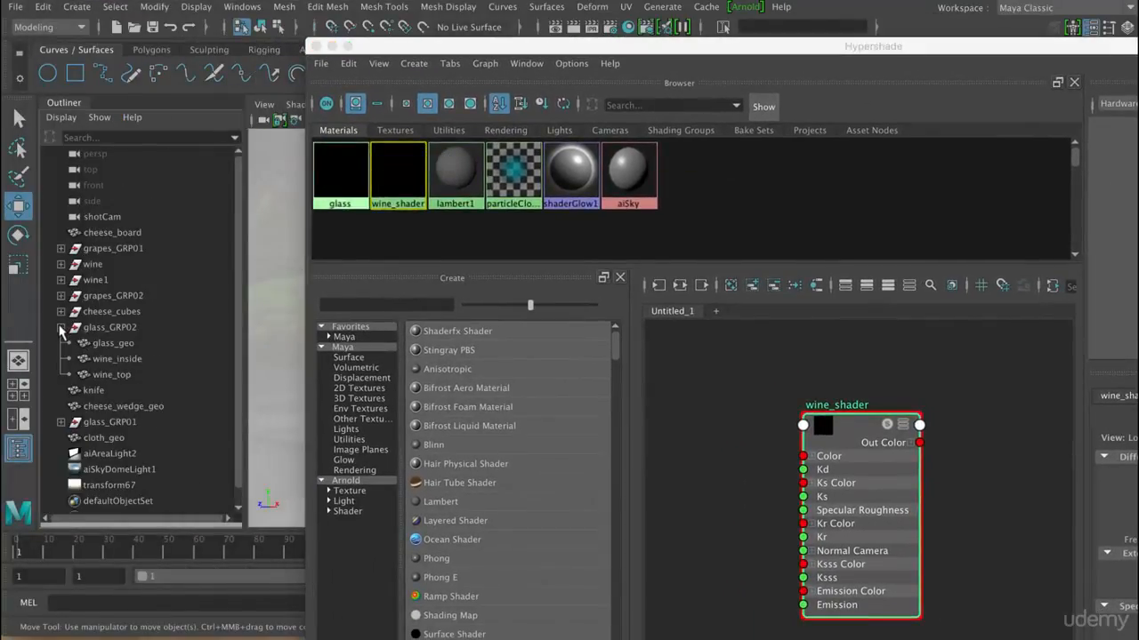
pyautogui.click(116, 359)
pyautogui.keyDown('shift'); pyautogui.click(133, 375); pyautogui.keyUp('shift')
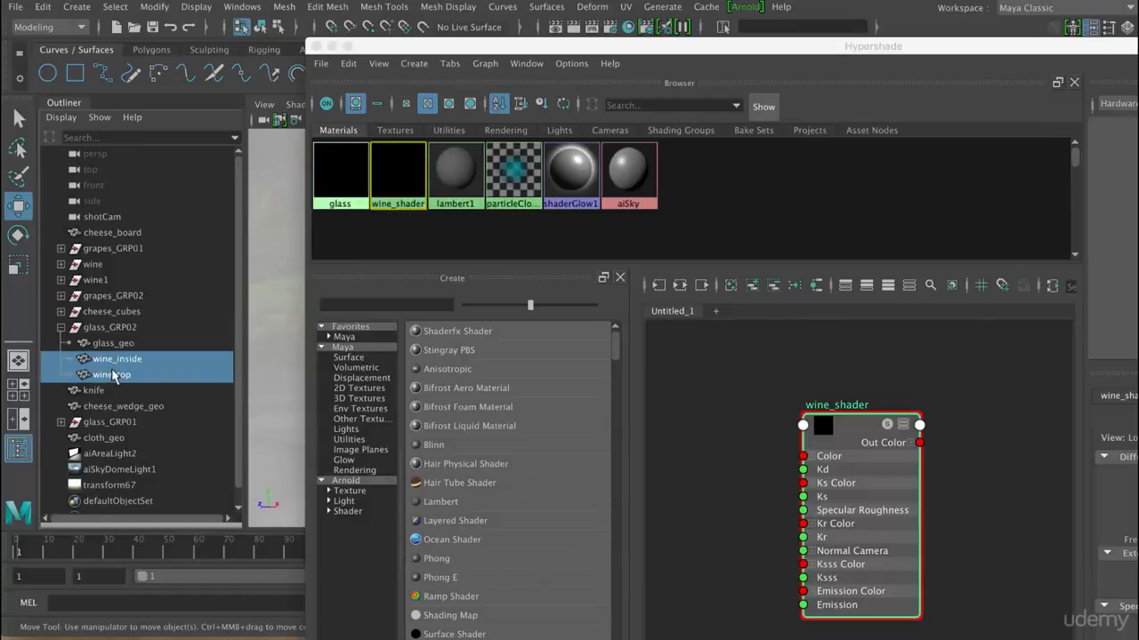
pyautogui.moveTo(848, 429); pyautogui.dragTo(843, 334, button='right')
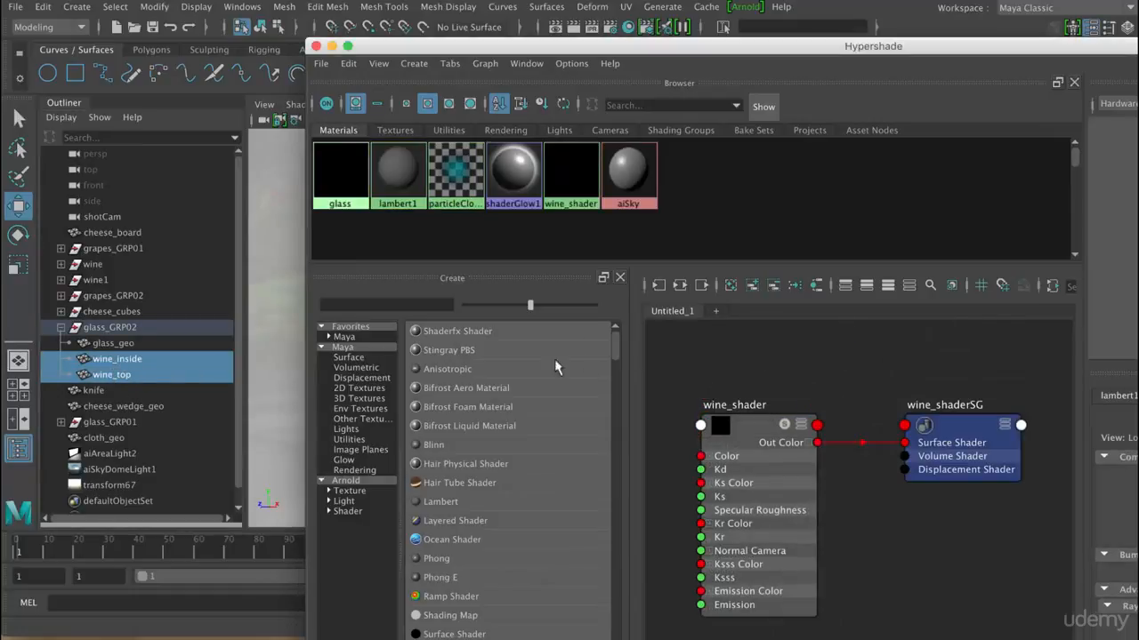
# Assign wine_shader to the wine_geo mesh of glass_GRP01 and close the Hypershade.
pyautogui.click(61, 328)
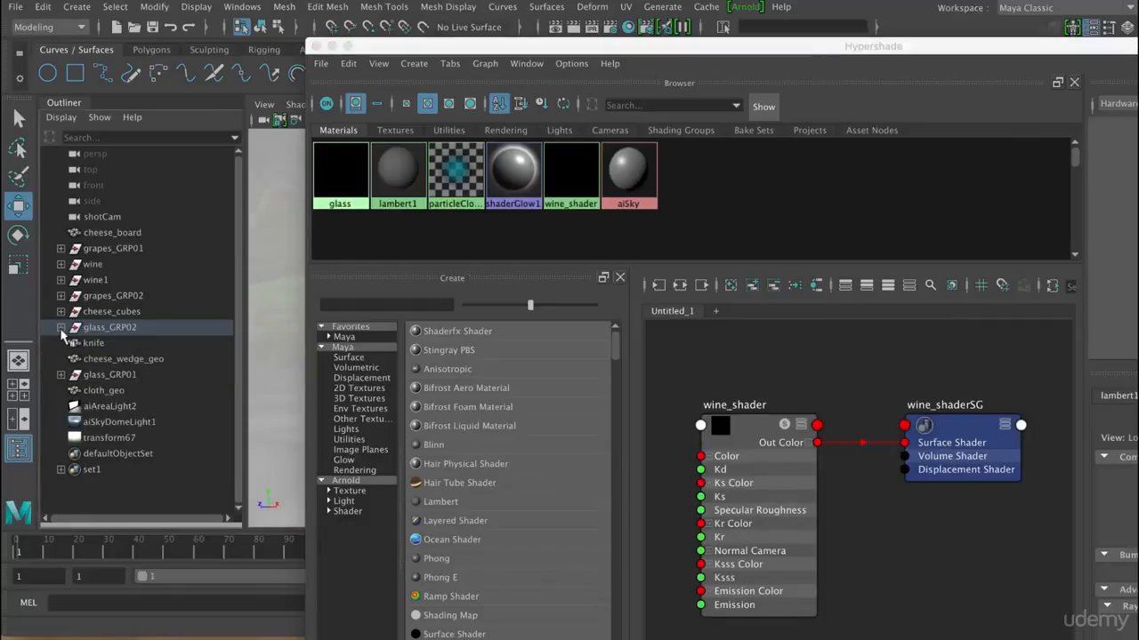
pyautogui.click(60, 374)
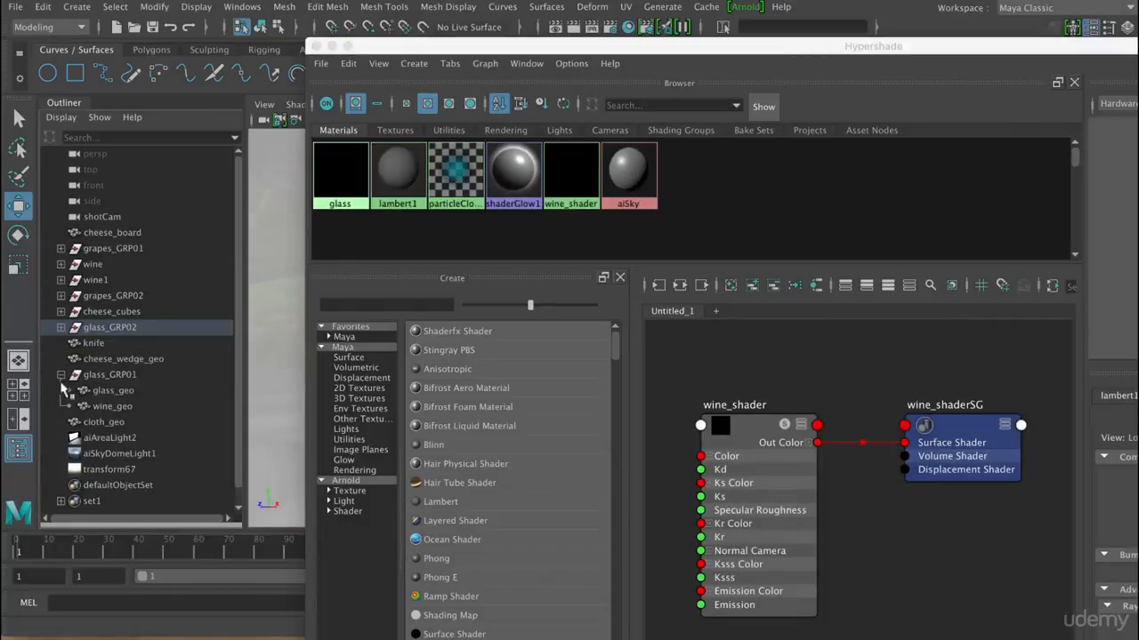
pyautogui.click(109, 406)
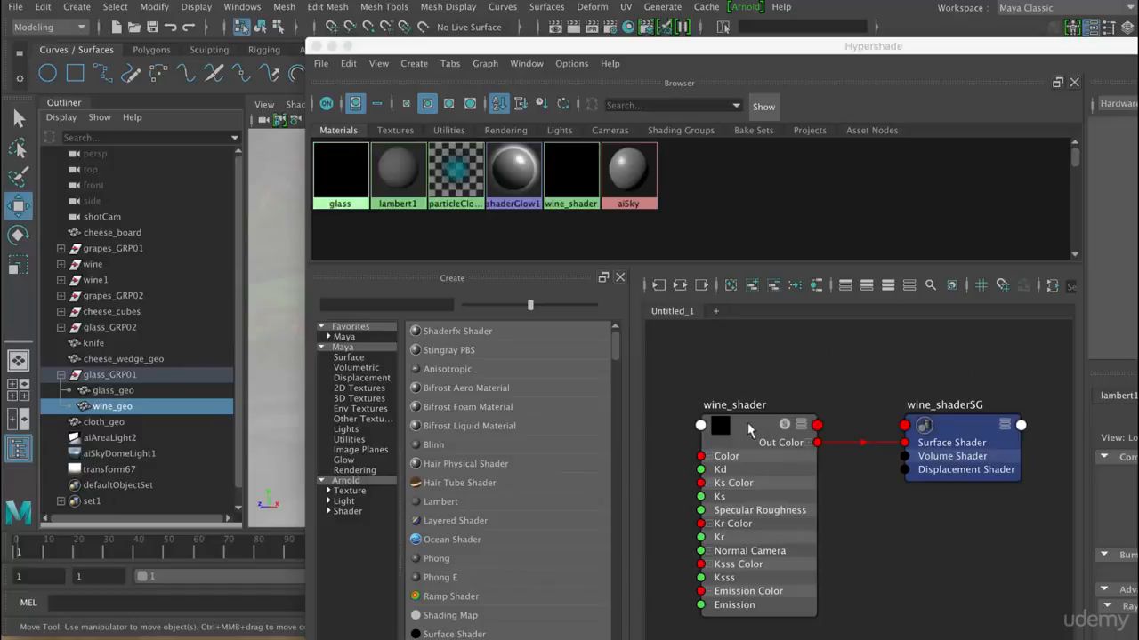
pyautogui.moveTo(750, 431); pyautogui.dragTo(750, 331, button='right')
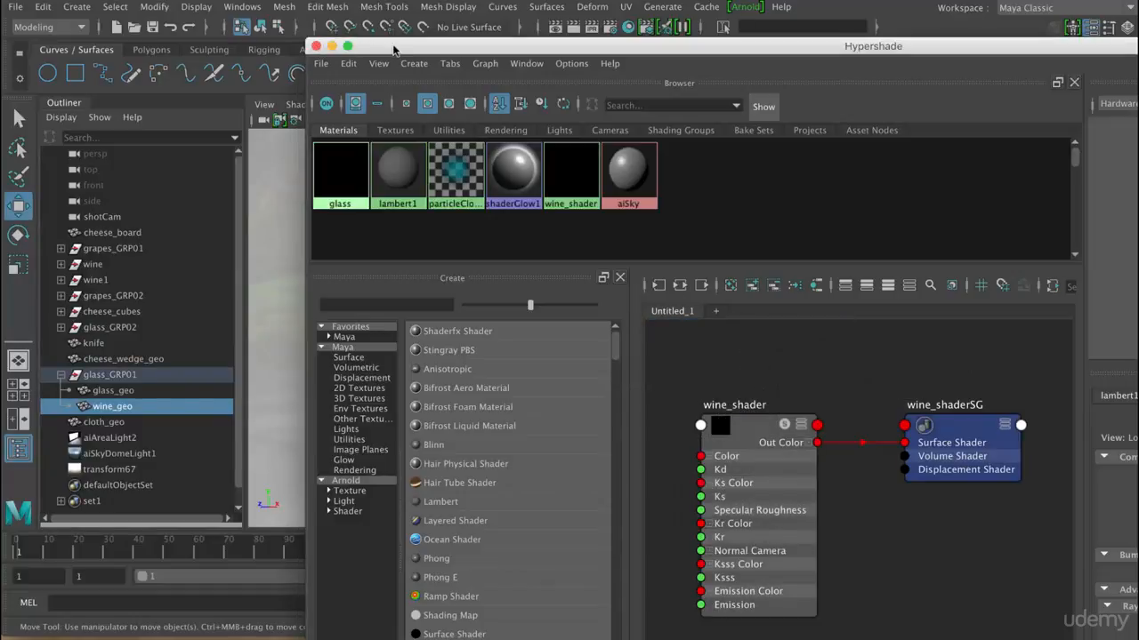
pyautogui.moveTo(394, 50); pyautogui.dragTo(332, 89)
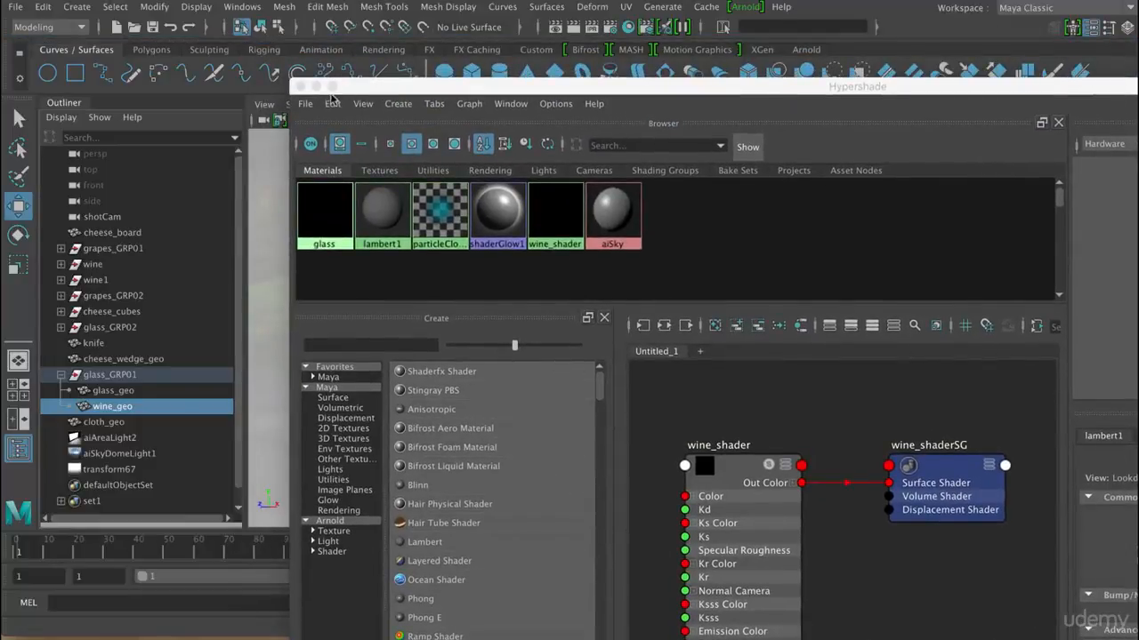
pyautogui.click(300, 86)
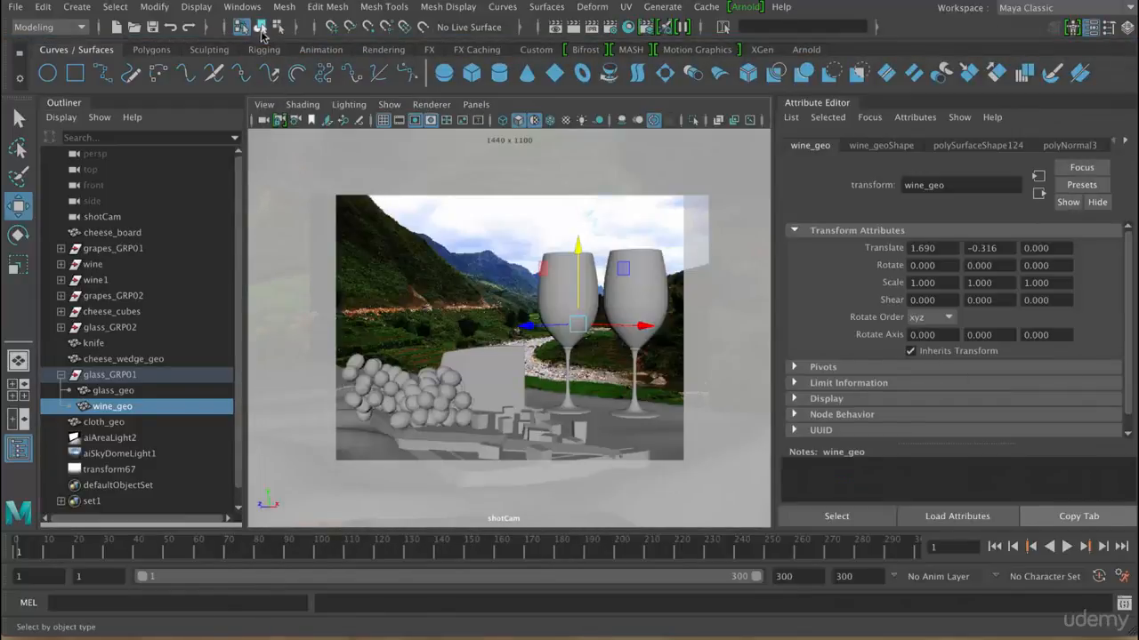
# Render the shot camera view in the Arnold Render View and inspect the two wine glasses.
pyautogui.click(554, 299)
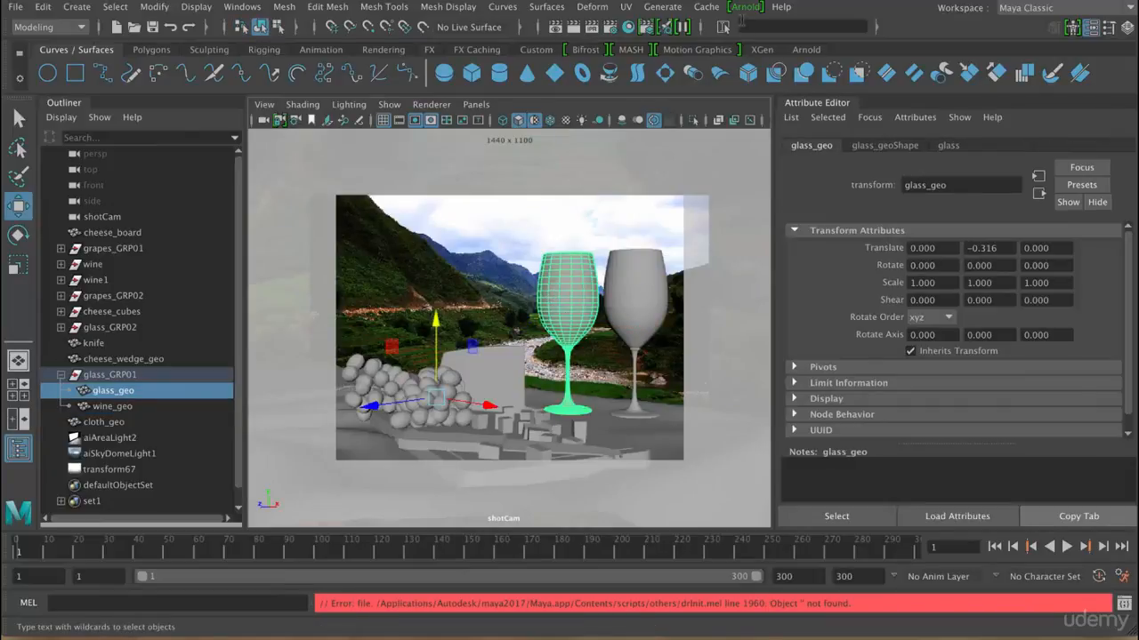
pyautogui.click(746, 7)
pyautogui.click(786, 35)
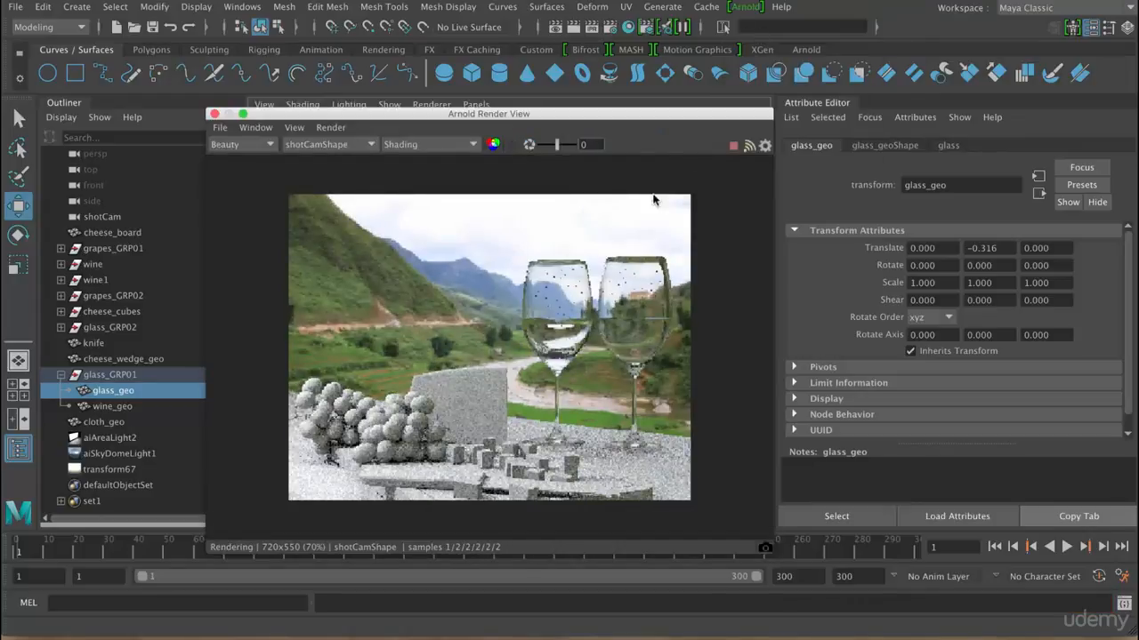
pyautogui.moveTo(669, 117); pyautogui.dragTo(521, 95)
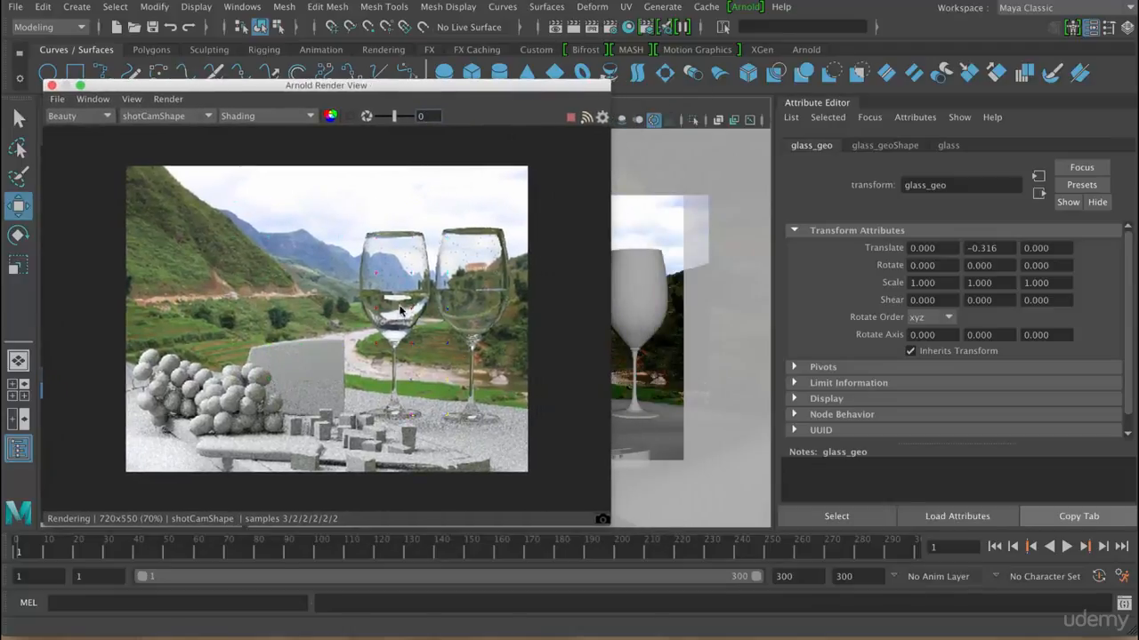
pyautogui.click(400, 311)
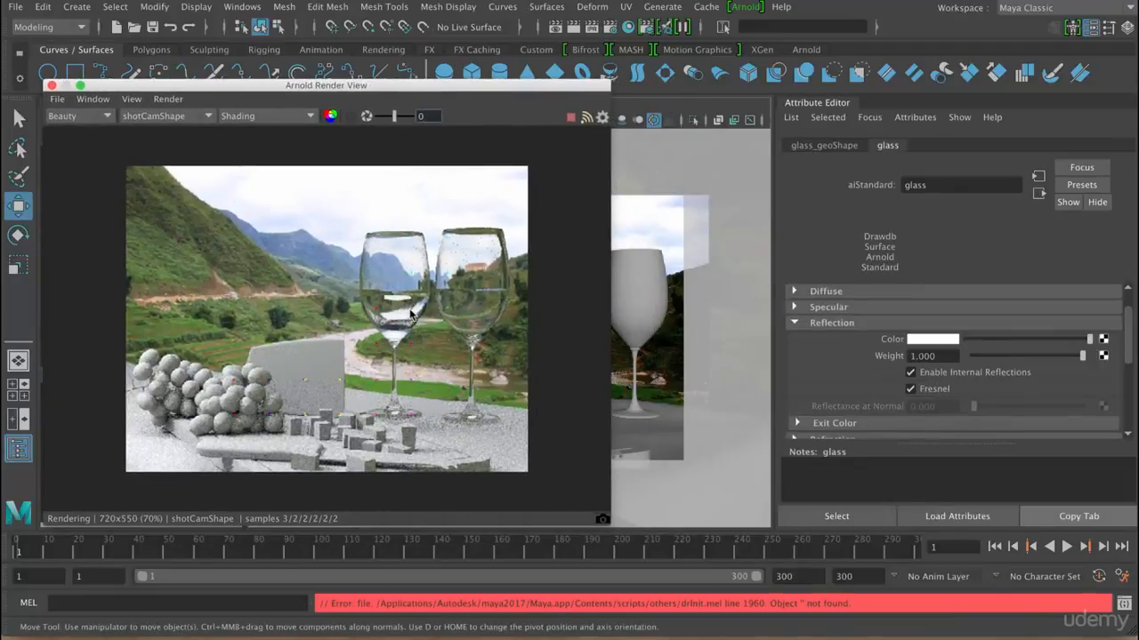
pyautogui.moveTo(269, 88); pyautogui.dragTo(442, 86)
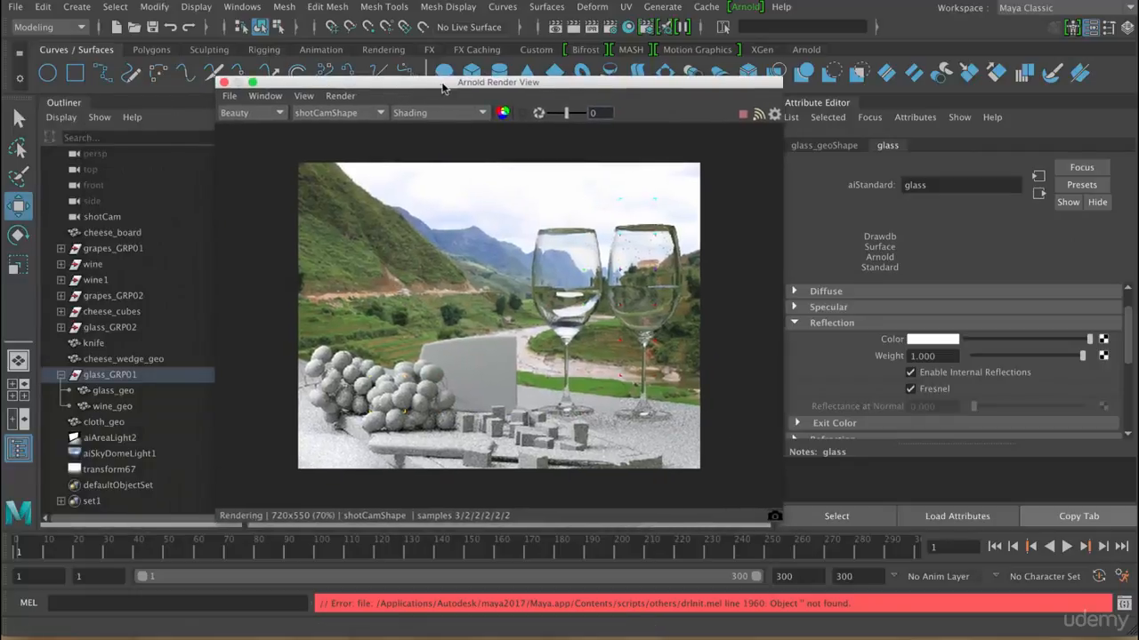
# Open the wine_shader attributes from wine_geo and lower the refraction IOR to 1.301.
pyautogui.click(113, 406)
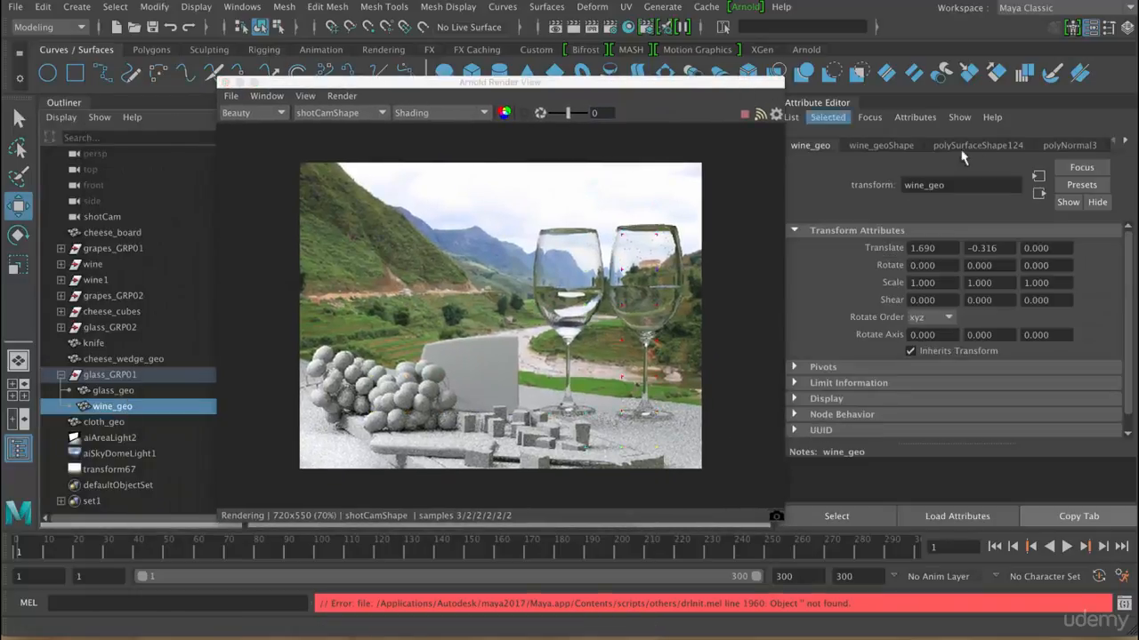
pyautogui.click(1126, 144)
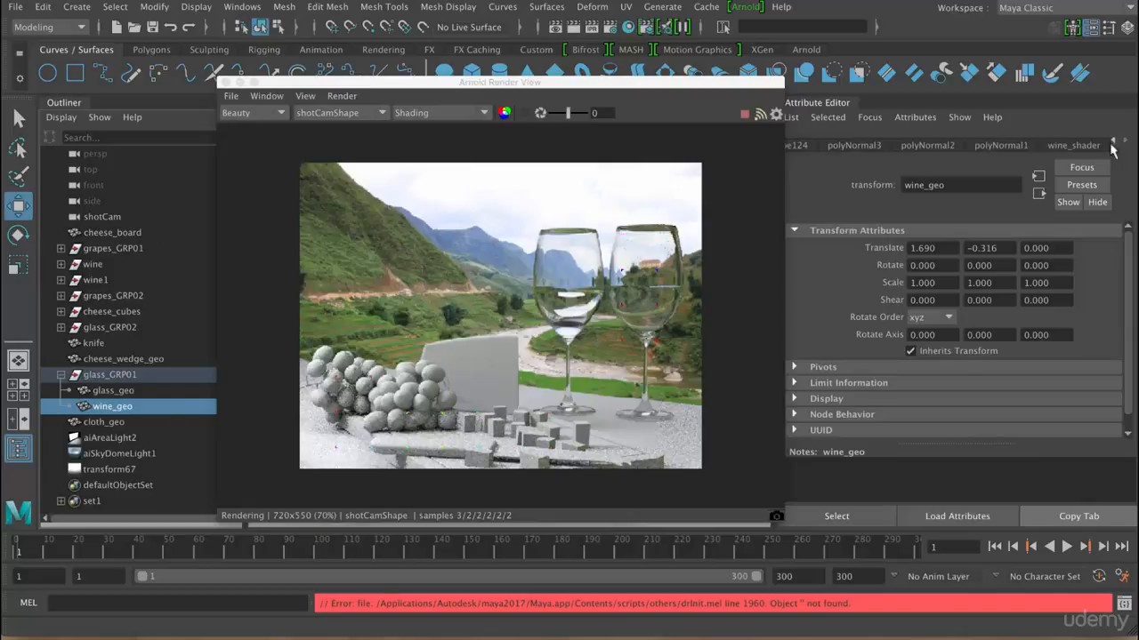
pyautogui.click(1070, 146)
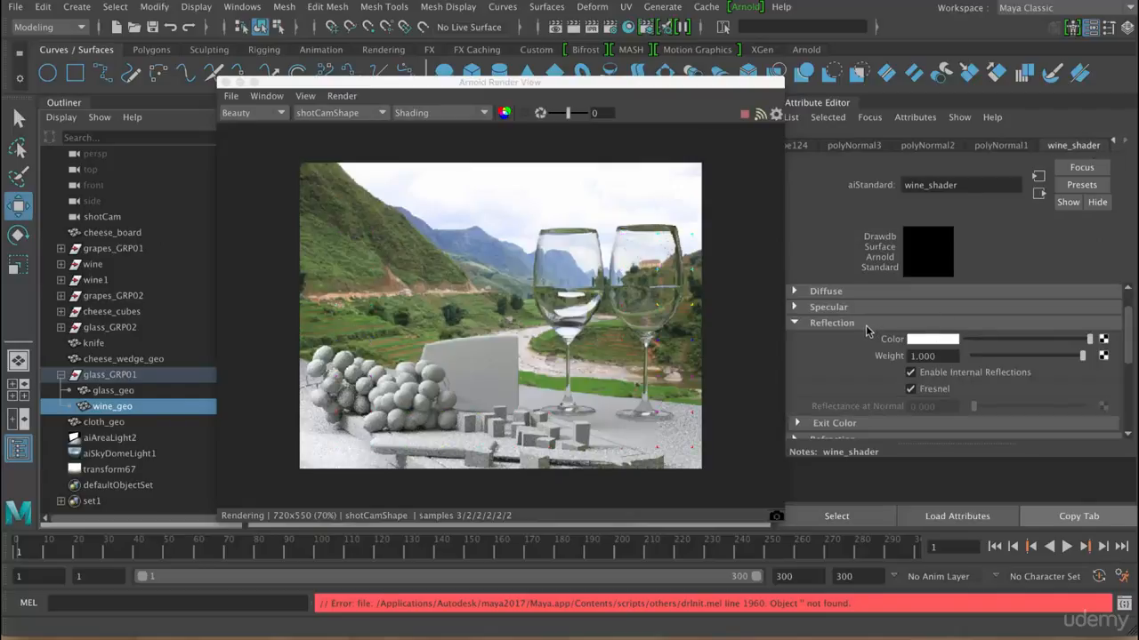
pyautogui.moveTo(860, 469); pyautogui.dragTo(909, 509)
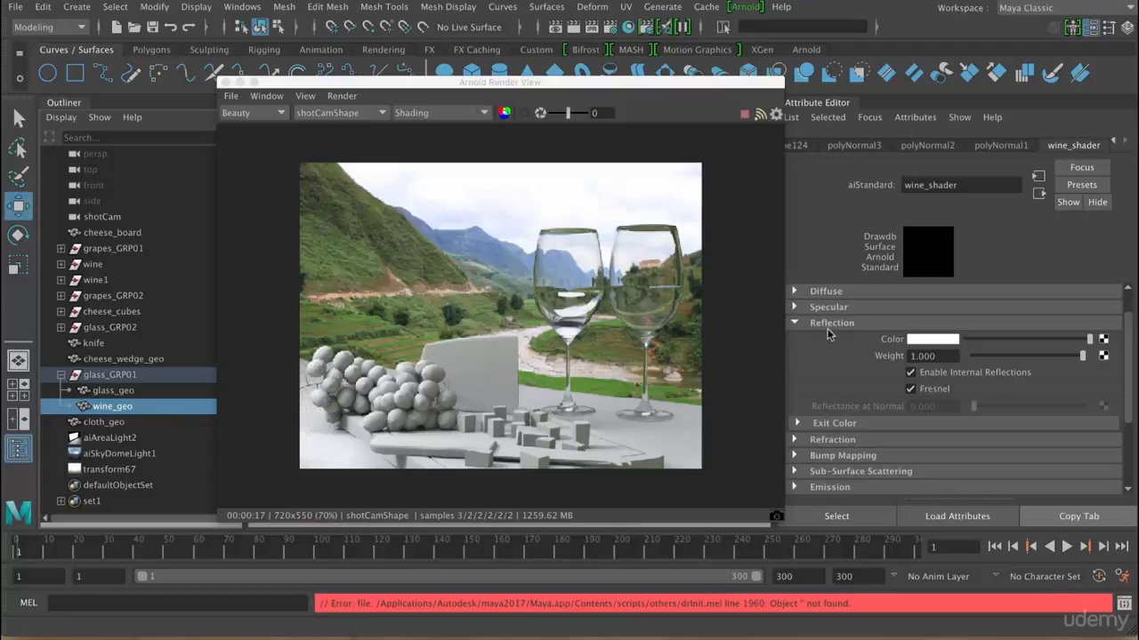
pyautogui.click(829, 323)
pyautogui.click(832, 338)
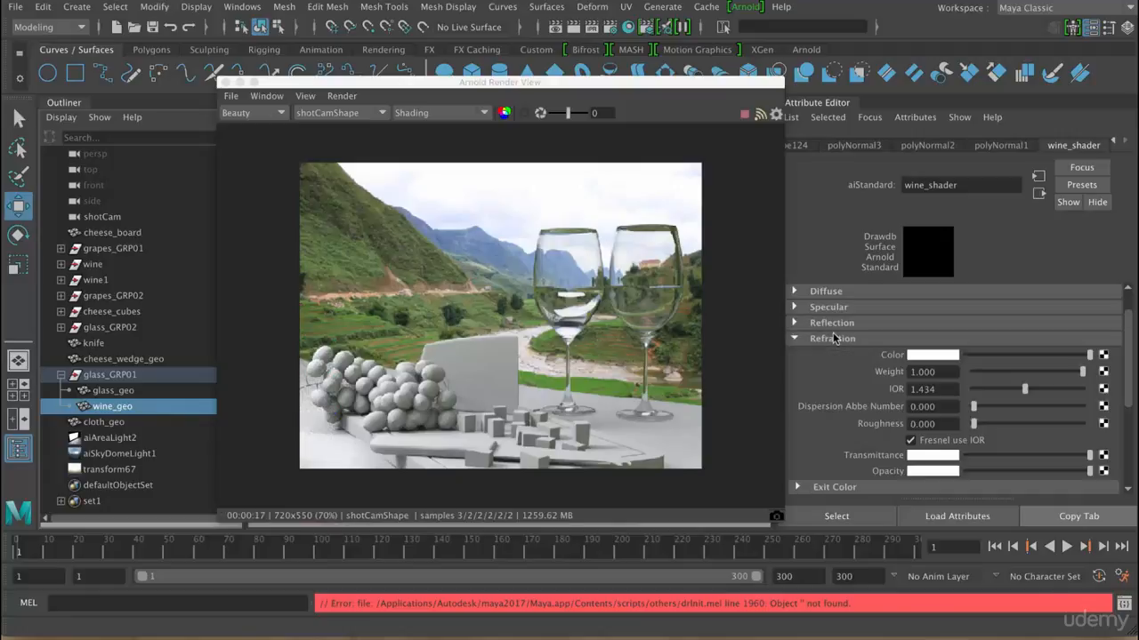
pyautogui.moveTo(1123, 331); pyautogui.dragTo(1124, 342)
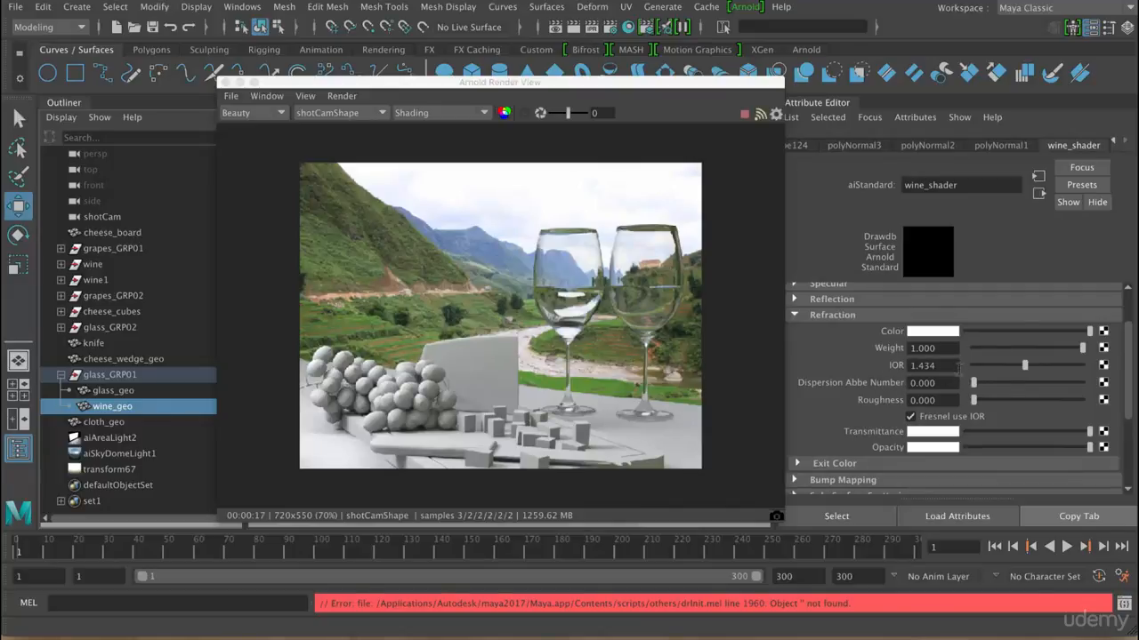
pyautogui.moveTo(1023, 370); pyautogui.dragTo(1020, 372)
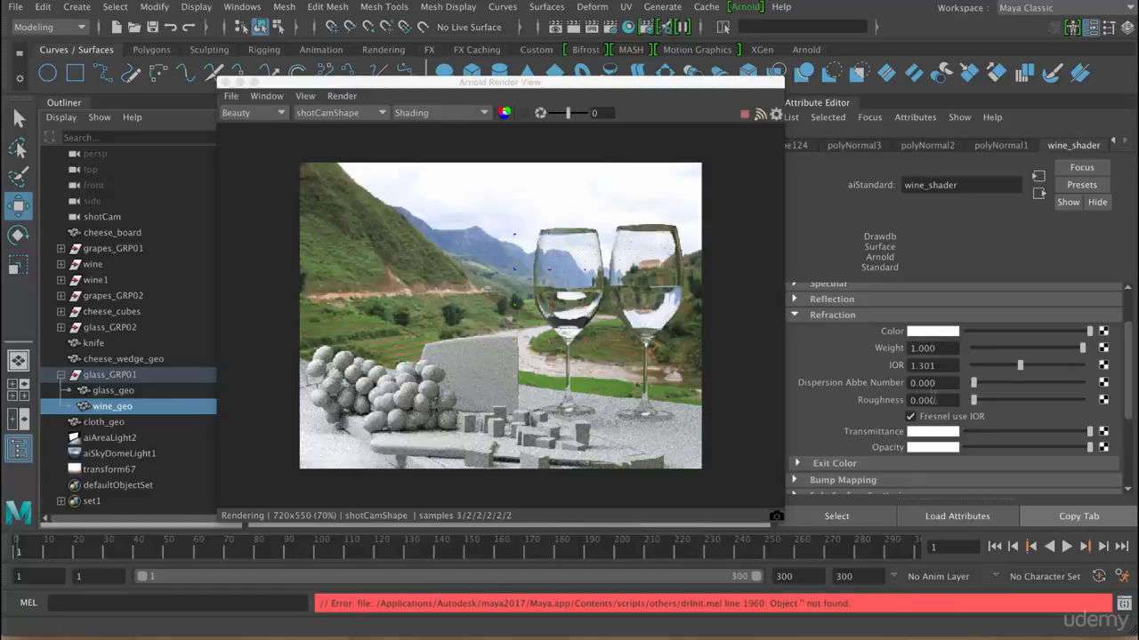
# Try red as the wine shader's refraction color, and restore it to white.
pyautogui.click(925, 331)
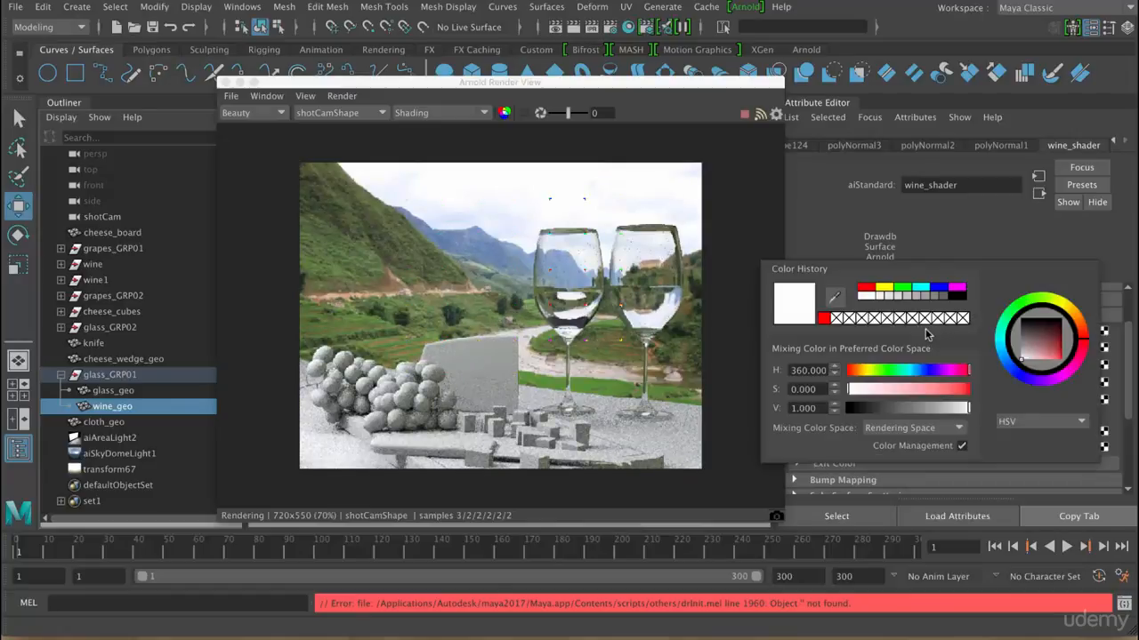
pyautogui.click(823, 319)
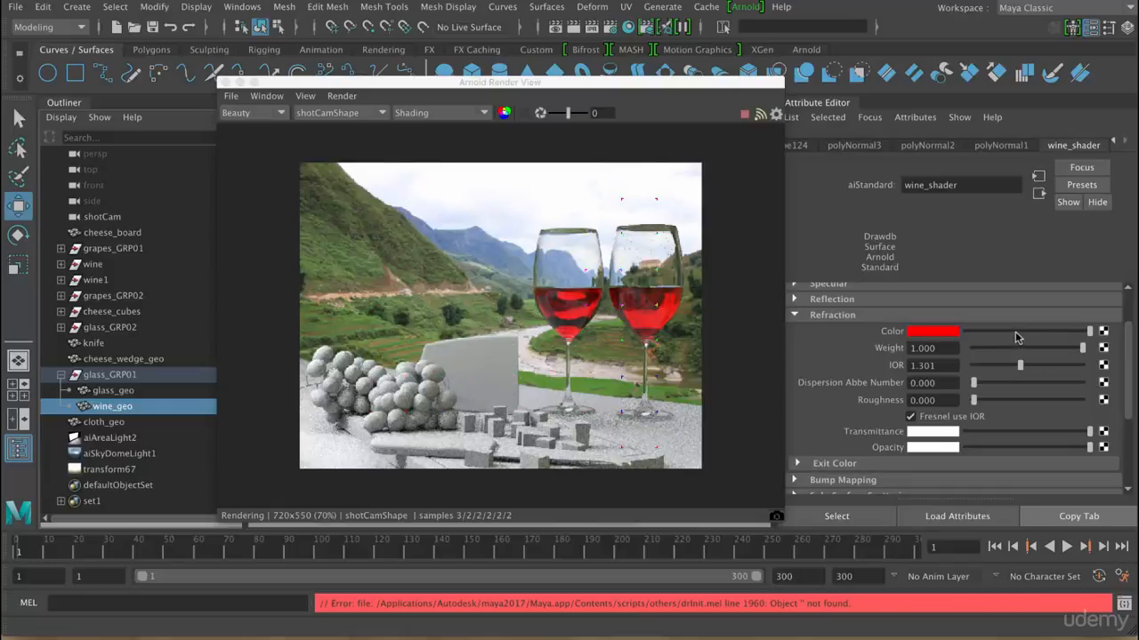
pyautogui.moveTo(1015, 332); pyautogui.dragTo(1092, 334)
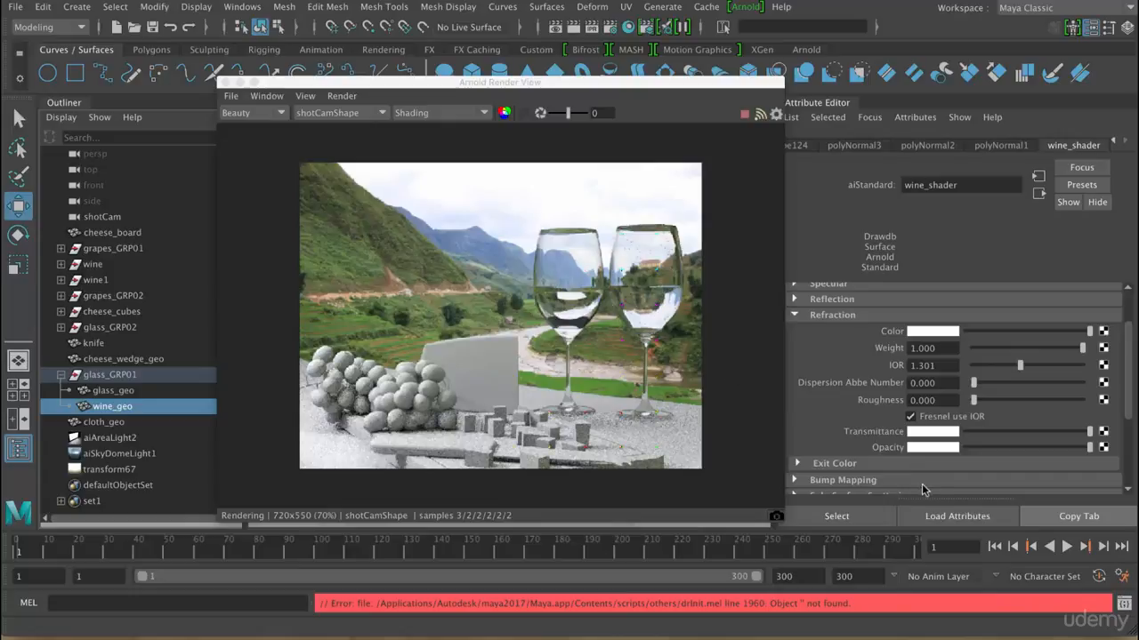
# Set the wine shader's refraction Transmittance to the red from the color history and reduce its brightness slightly.
pyautogui.click(922, 434)
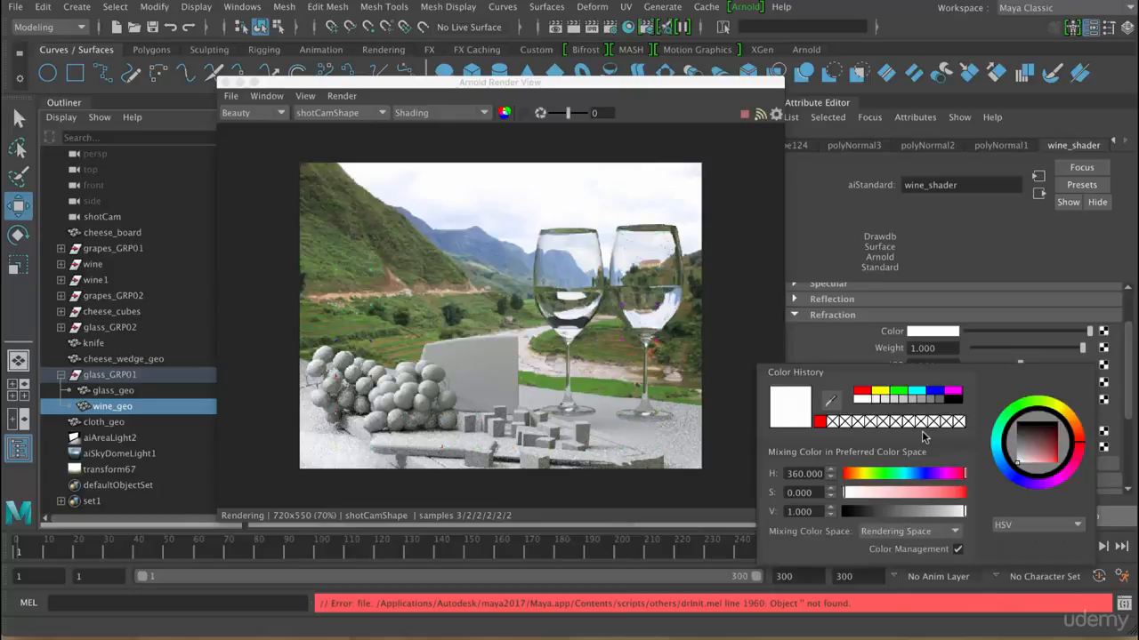
pyautogui.click(822, 425)
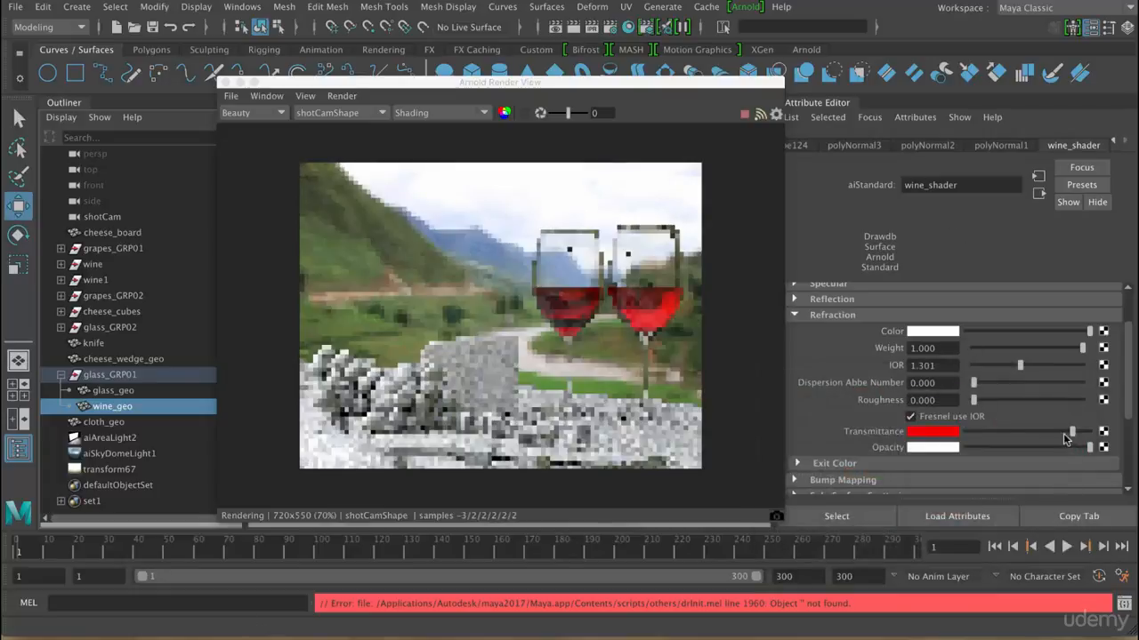
pyautogui.moveTo(1063, 432)
pyautogui.mouseDown()
pyautogui.moveTo(1048, 433)
pyautogui.moveTo(1094, 436)
pyautogui.moveTo(1076, 440)
pyautogui.mouseUp()
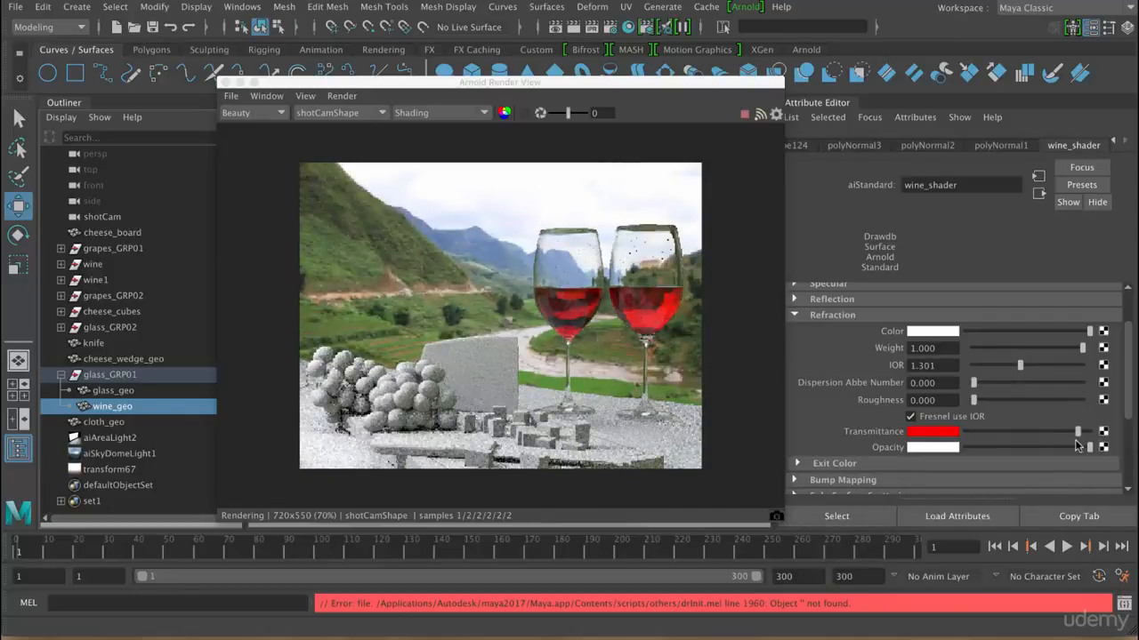
pyautogui.moveTo(1076, 442); pyautogui.dragTo(1080, 438)
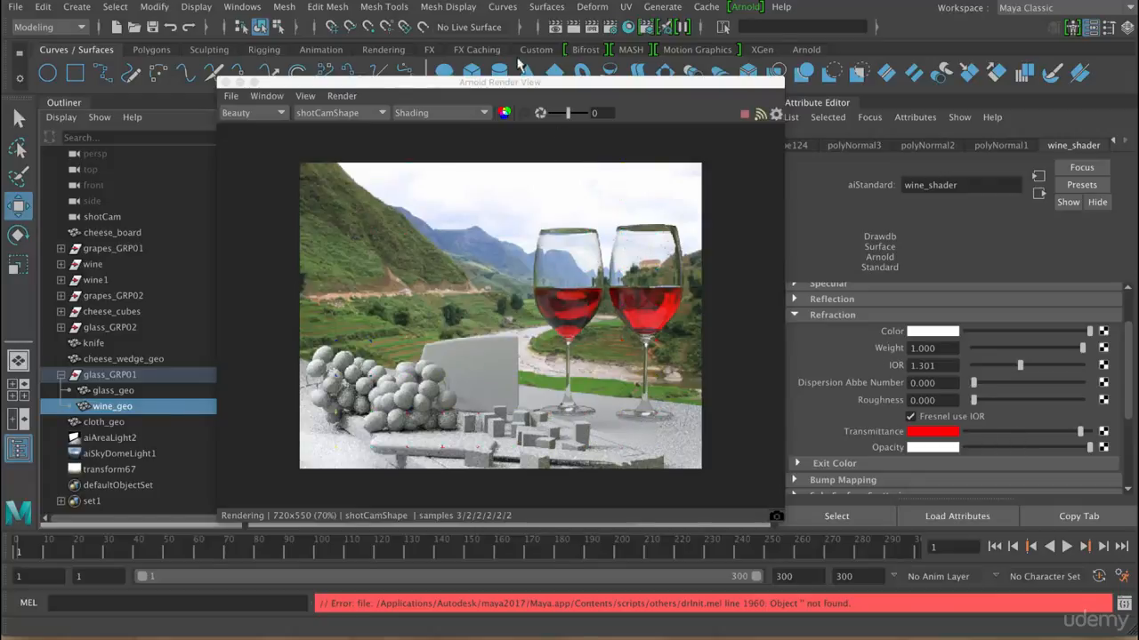
# Scale glass_GRP01 up uniformly to 3.353 and update the full scene in the Arnold render to inspect the wine up close.
pyautogui.click(124, 374)
pyautogui.moveTo(702, 85); pyautogui.dragTo(289, 82)
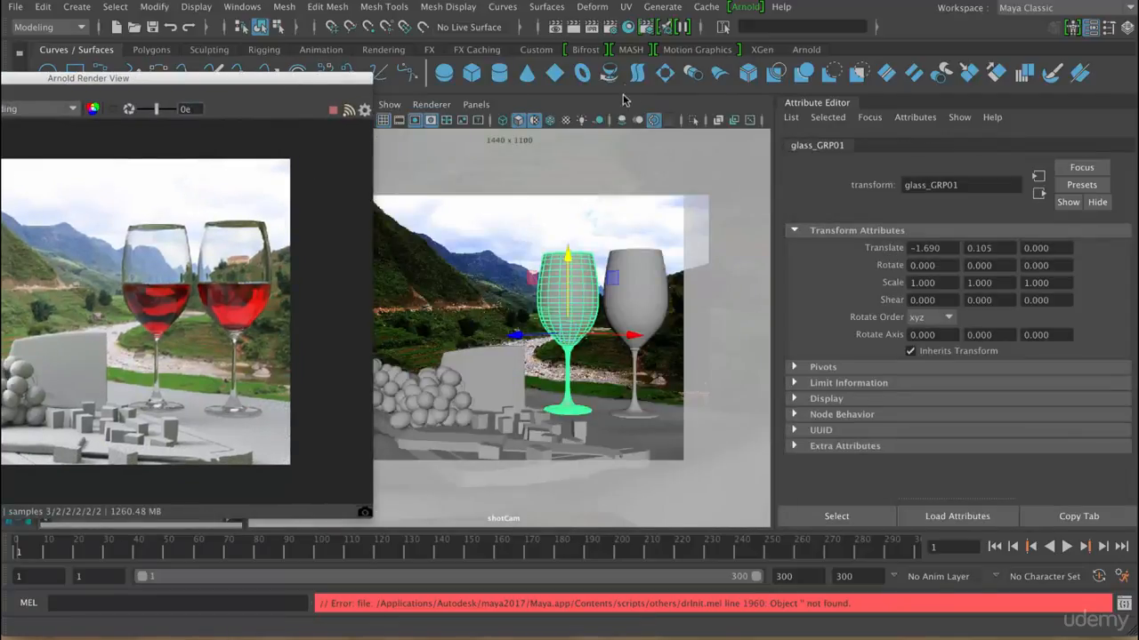
pyautogui.press('r')
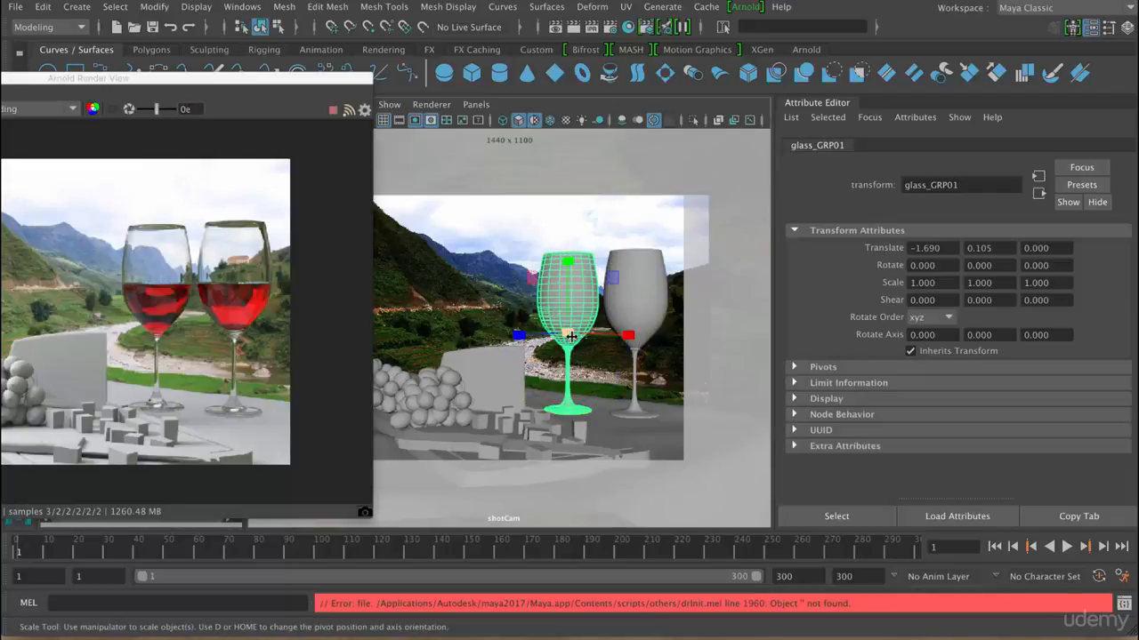
pyautogui.moveTo(567, 333); pyautogui.dragTo(780, 374)
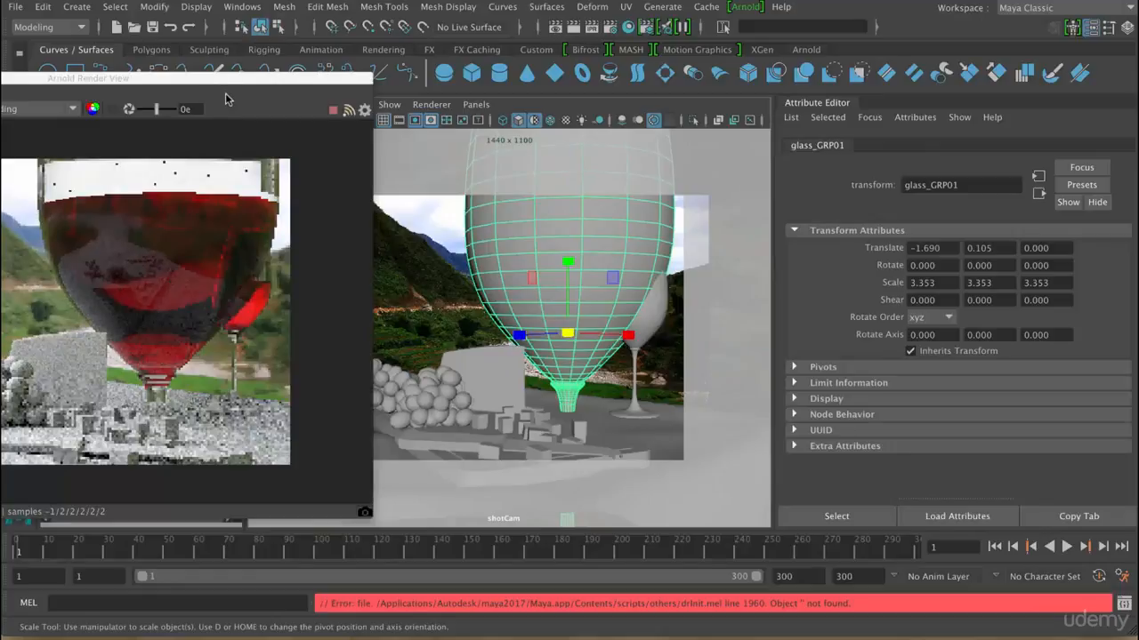
pyautogui.moveTo(227, 87); pyautogui.dragTo(457, 96)
pyautogui.click(159, 103)
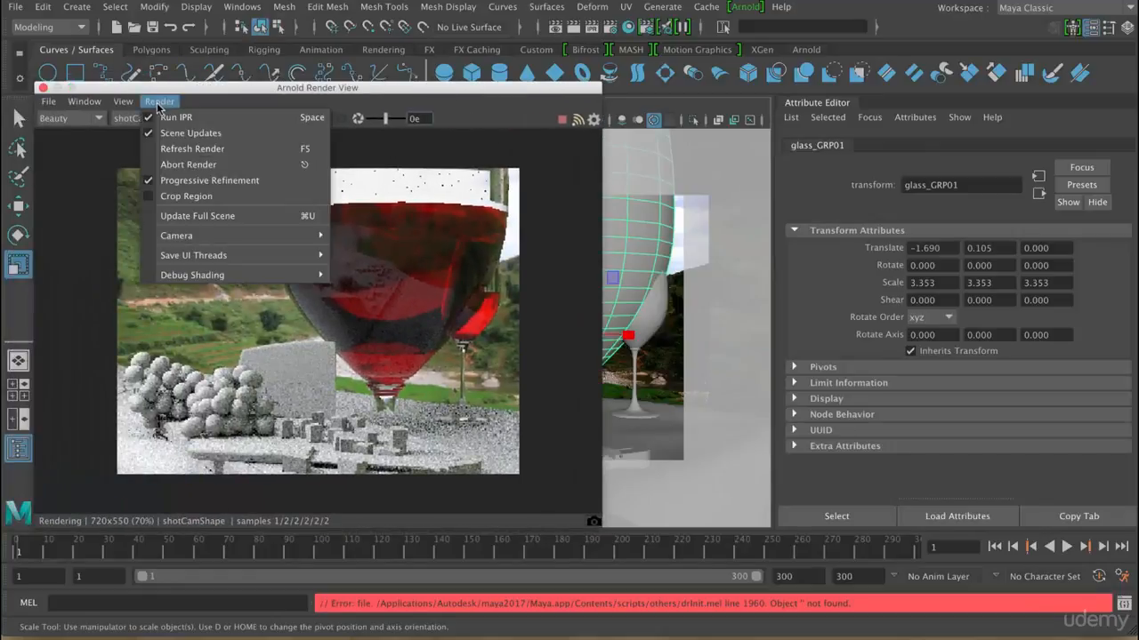
pyautogui.click(193, 216)
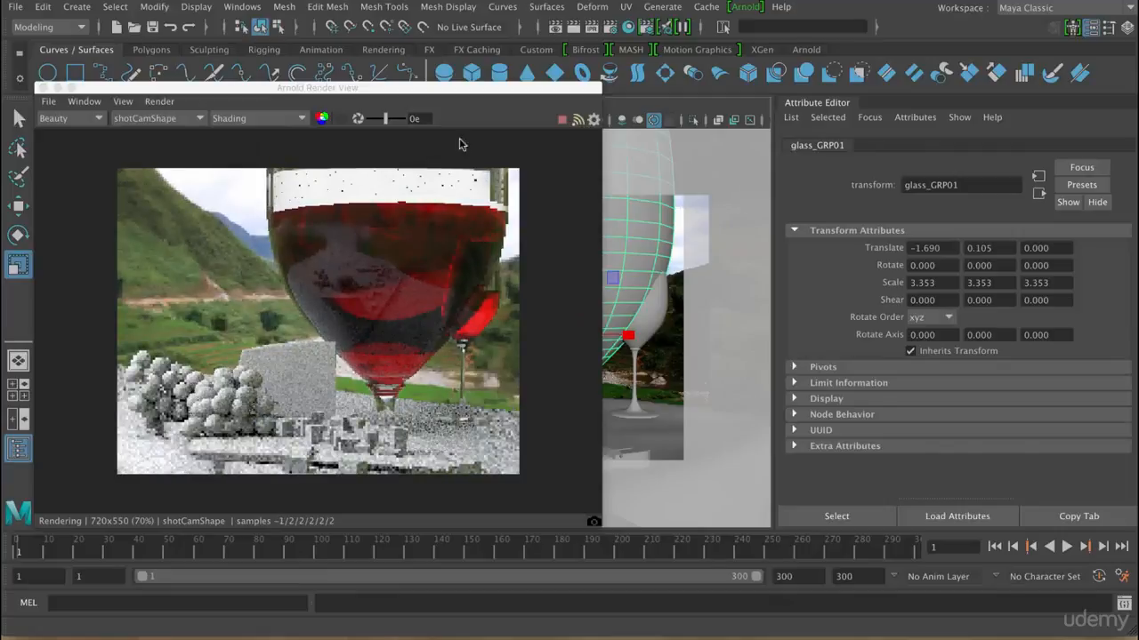
# Try desaturating the wine shader's refraction Transmittance from red to nearly white while viewing the enlarged glass.
pyautogui.moveTo(482, 96); pyautogui.dragTo(525, 151)
pyautogui.click(114, 408)
pyautogui.click(1128, 147)
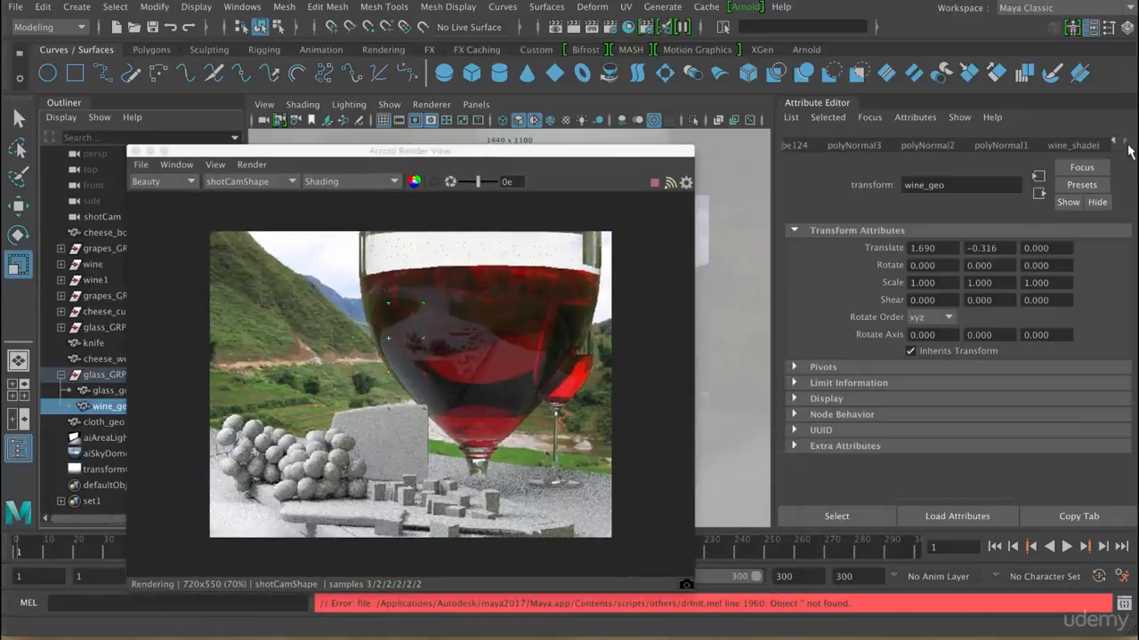
pyautogui.click(1087, 145)
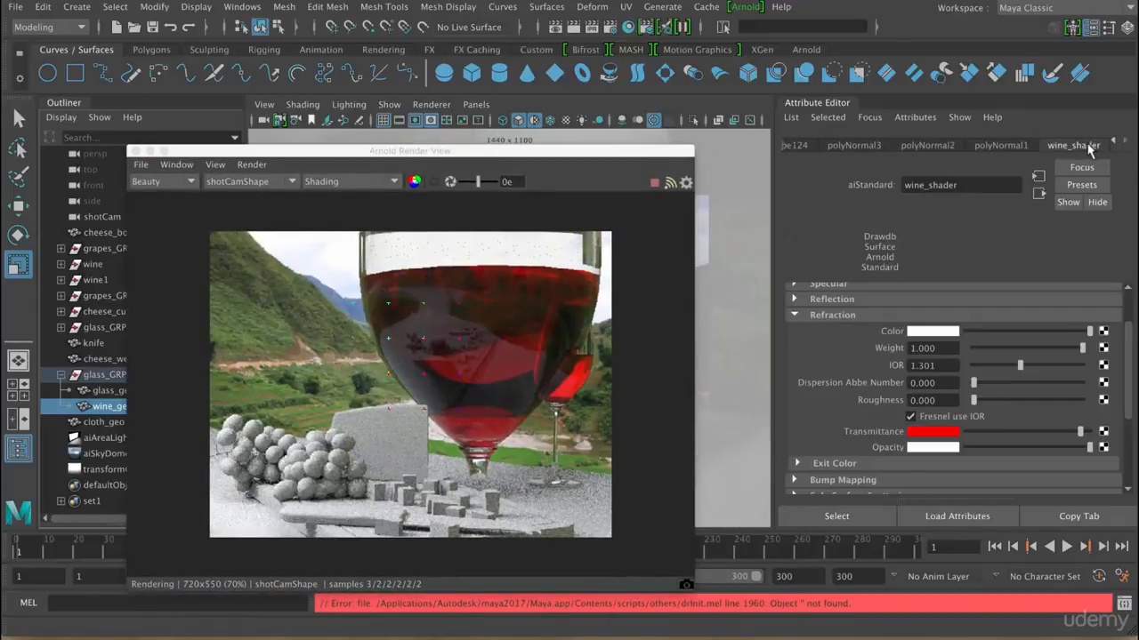
pyautogui.click(934, 433)
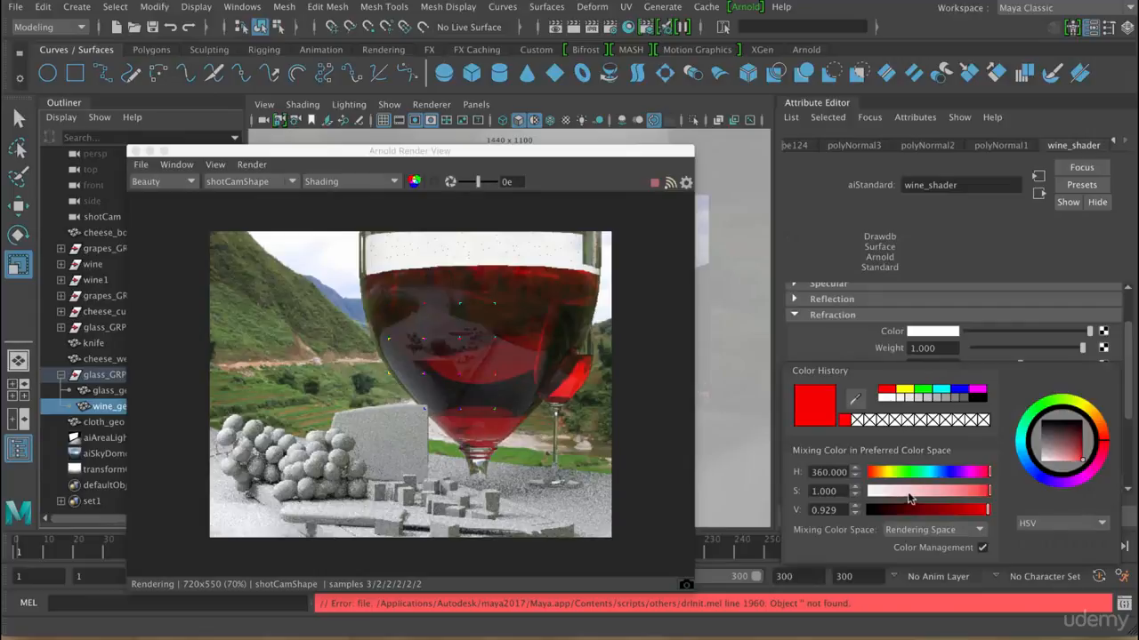
pyautogui.moveTo(909, 498); pyautogui.dragTo(895, 495)
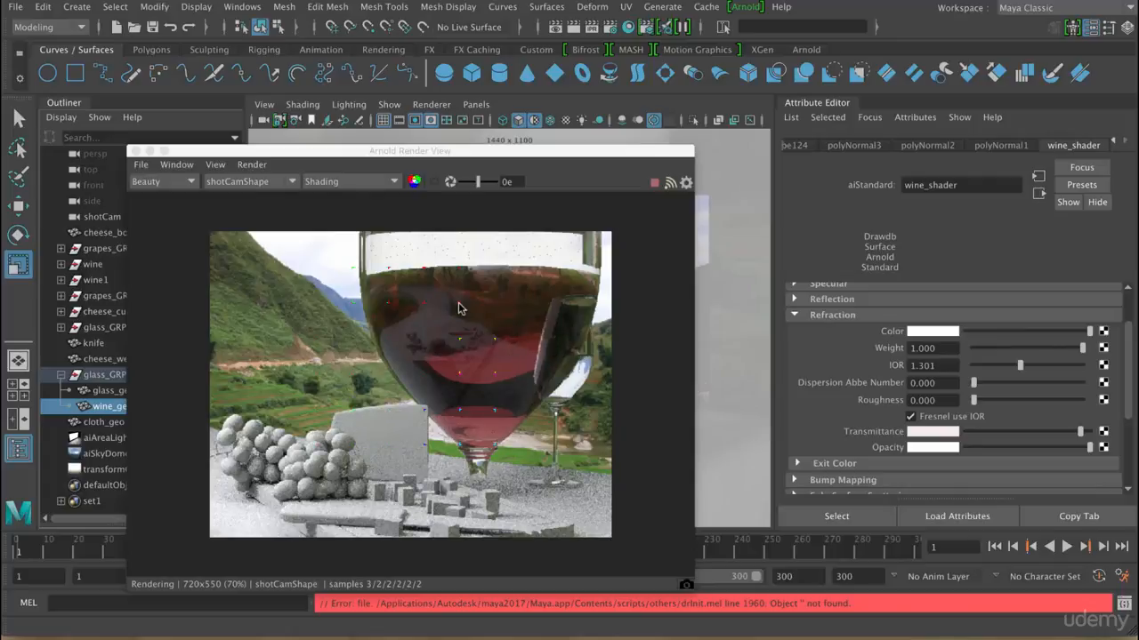
# Undo the Transmittance desaturation and the enlargement of glass_GRP01, and bring the render of both glasses back into view.
pyautogui.moveTo(575, 155); pyautogui.dragTo(529, 464)
pyautogui.click(191, 375)
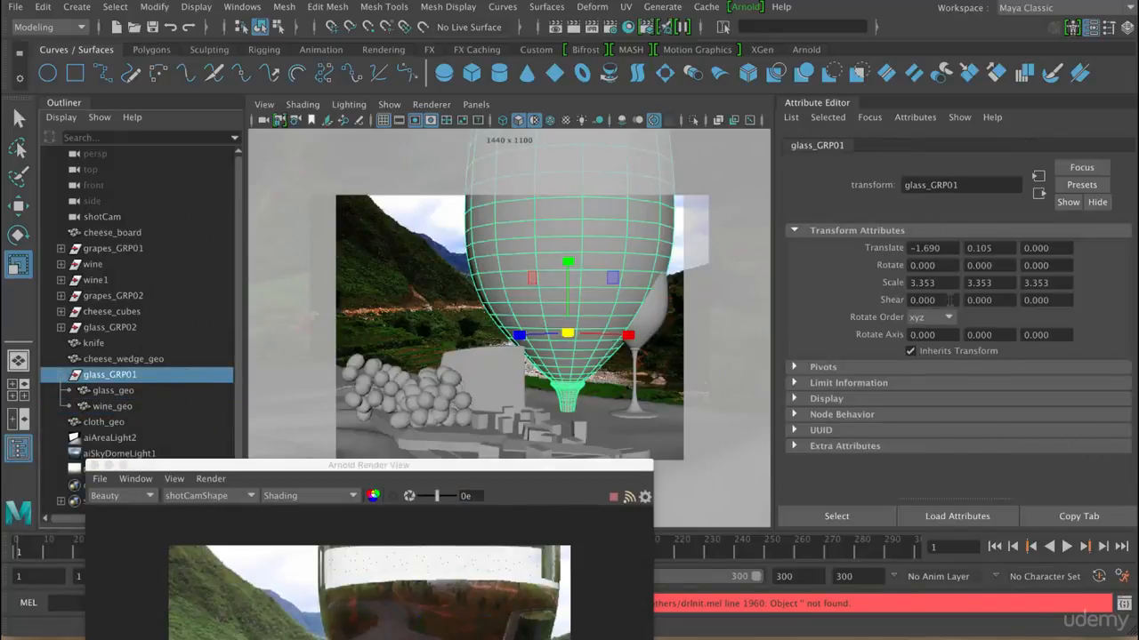
pyautogui.doubleClick(944, 282)
pyautogui.click(119, 250)
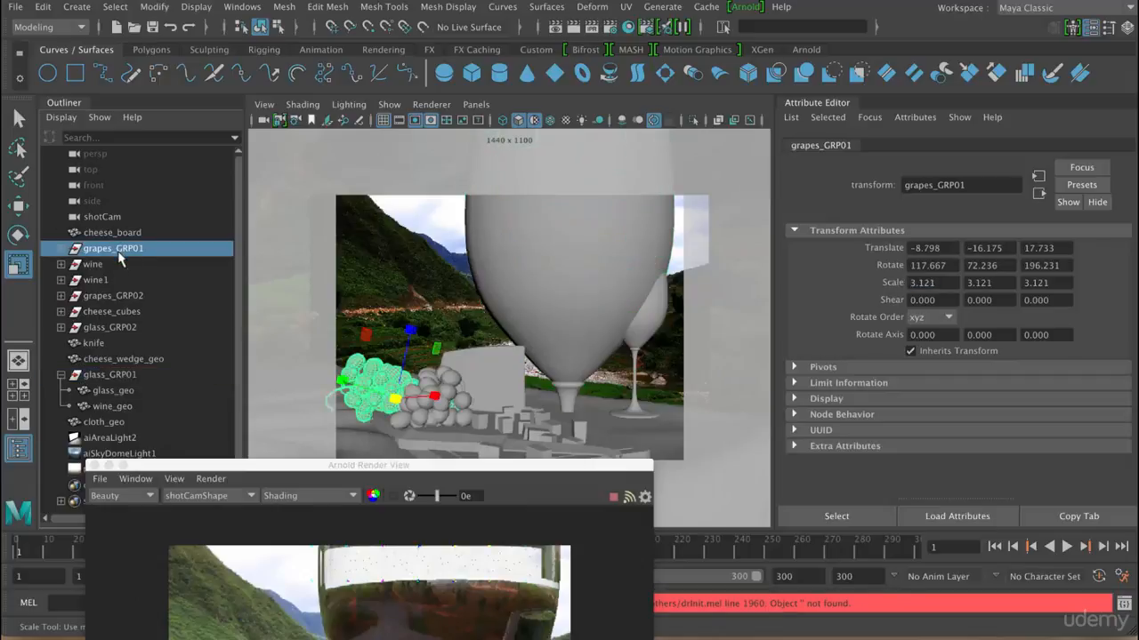
pyautogui.click(110, 375)
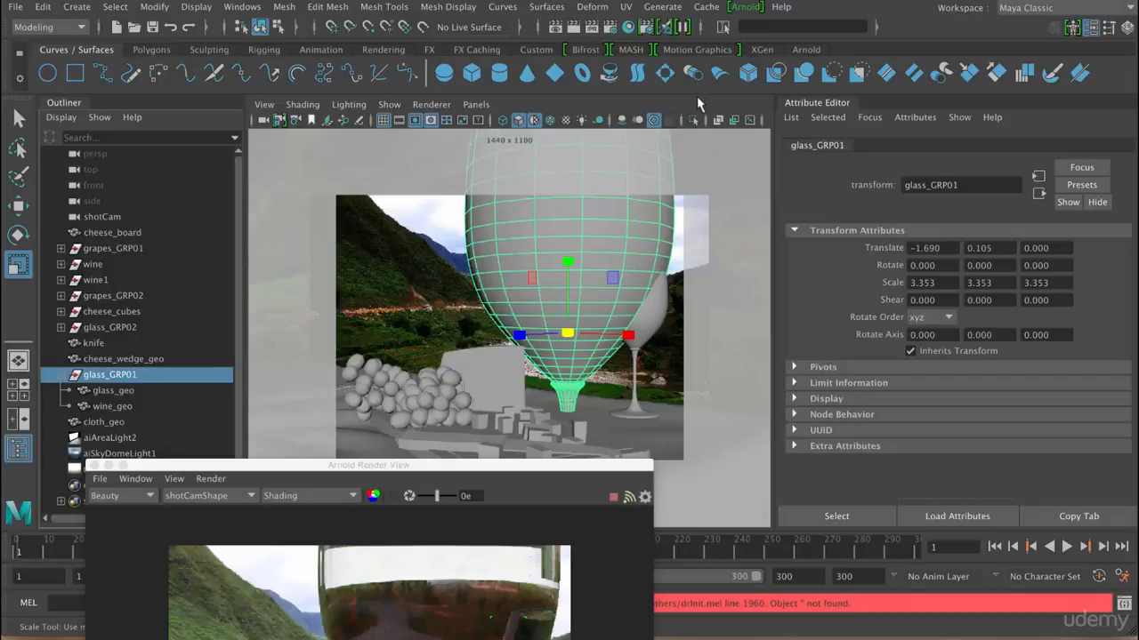
pyautogui.press('z')
pyautogui.press('z')
pyautogui.press('z')
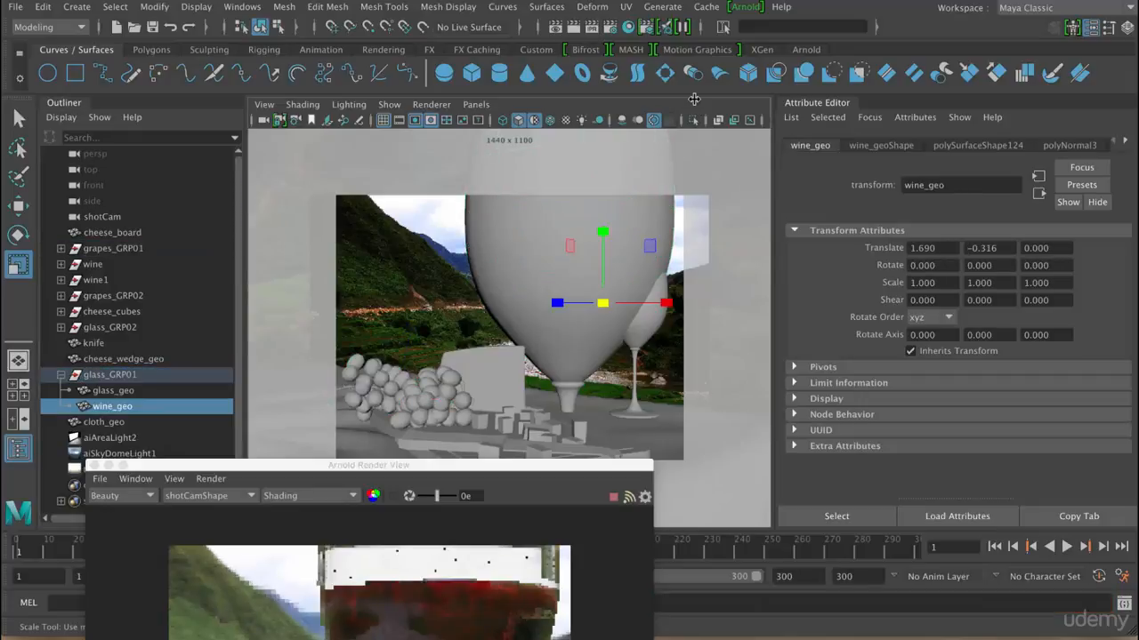
pyautogui.press('z')
pyautogui.press('z')
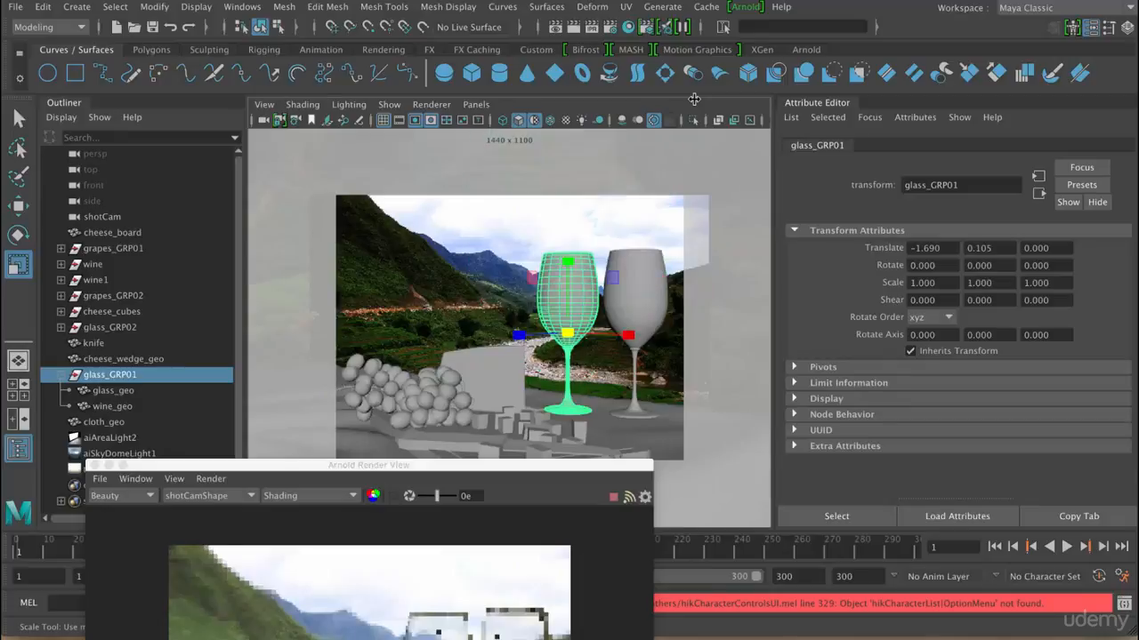
pyautogui.moveTo(574, 468); pyautogui.dragTo(481, 165)
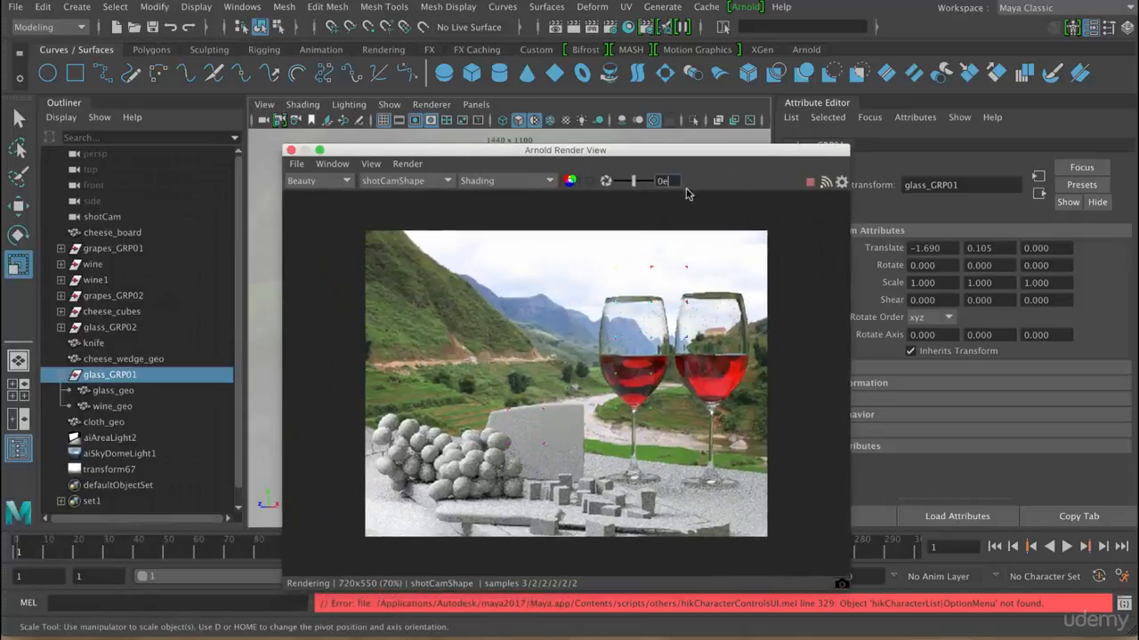
# Desaturate the wine_shader's refraction Transmittance on wine_geo to pale pink and reduce its brightness slightly.
pyautogui.click(124, 393)
pyautogui.click(176, 405)
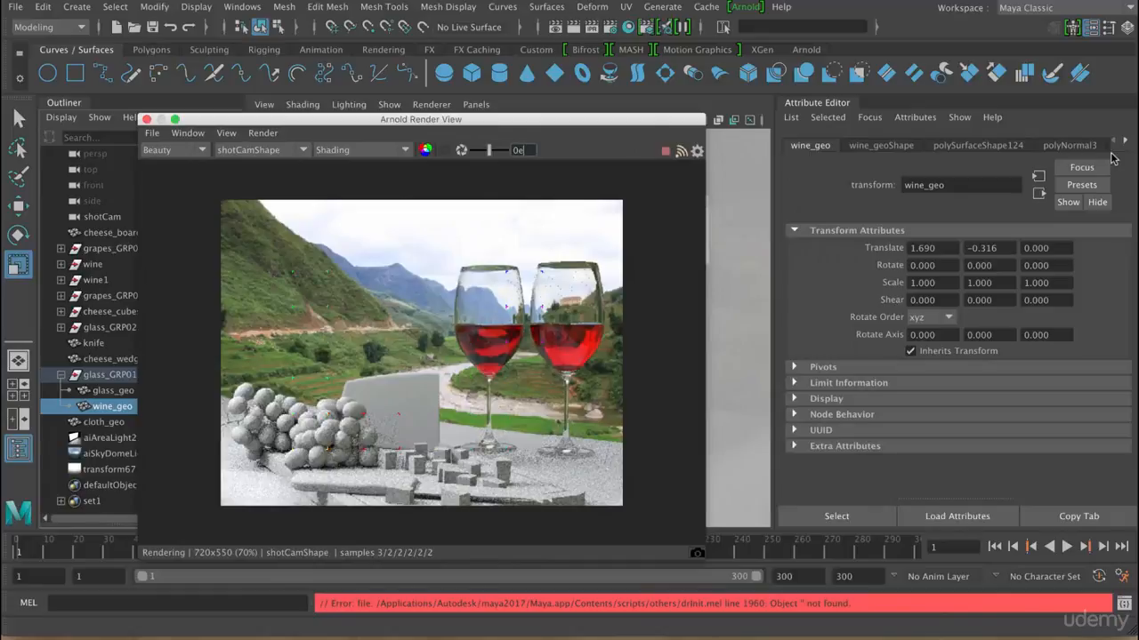
pyautogui.click(1120, 151)
pyautogui.click(1123, 148)
pyautogui.click(1122, 149)
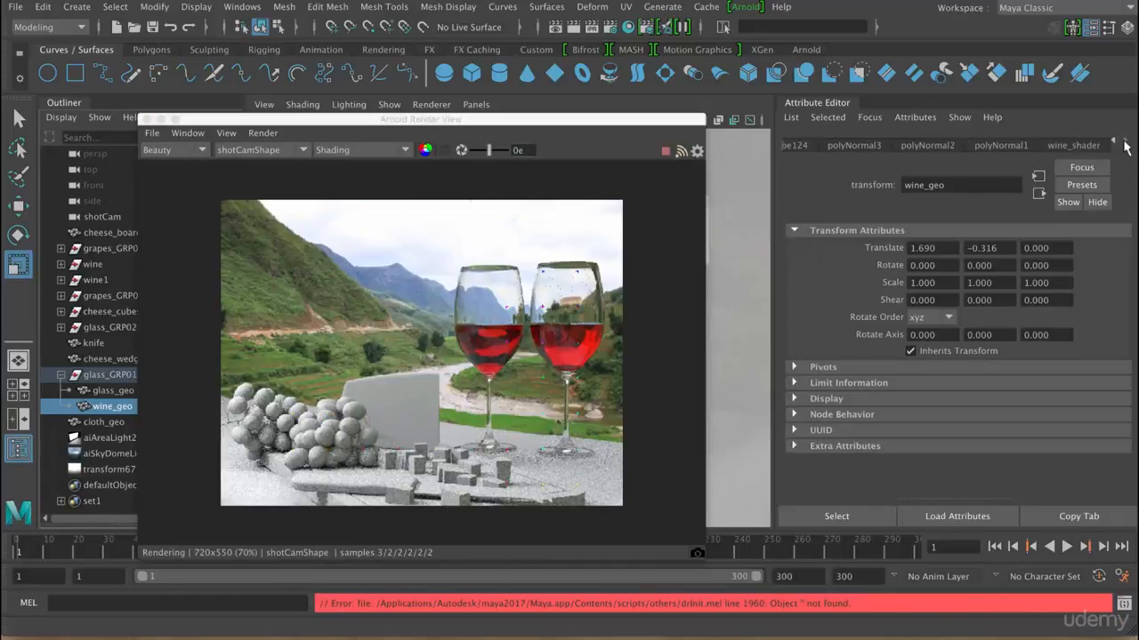
pyautogui.click(1076, 145)
pyautogui.click(942, 434)
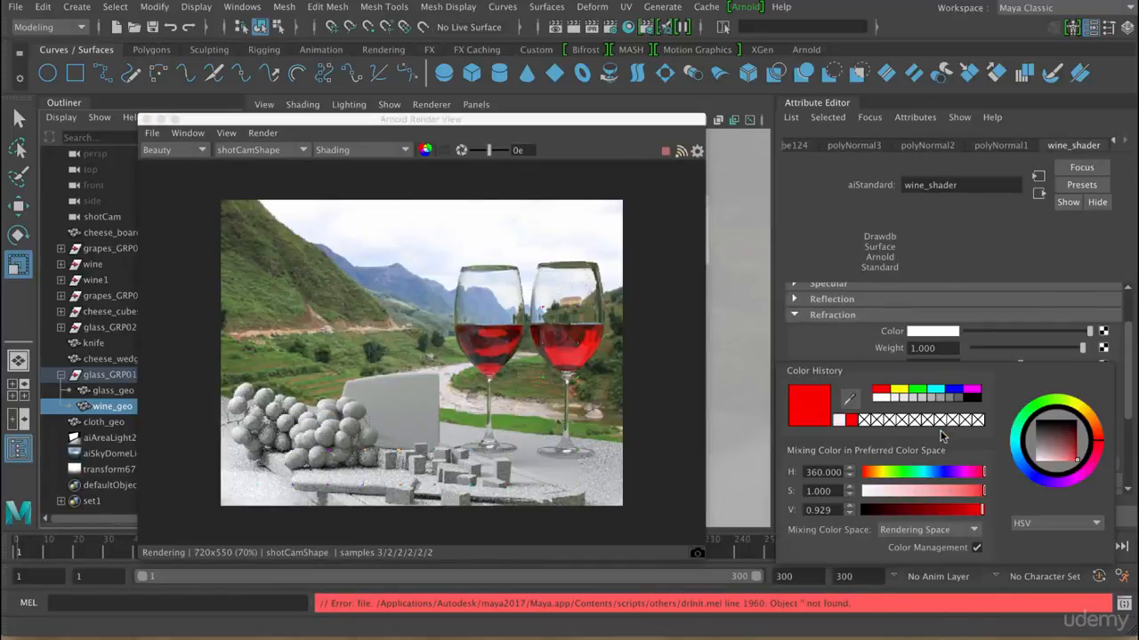
pyautogui.moveTo(923, 496); pyautogui.dragTo(989, 496)
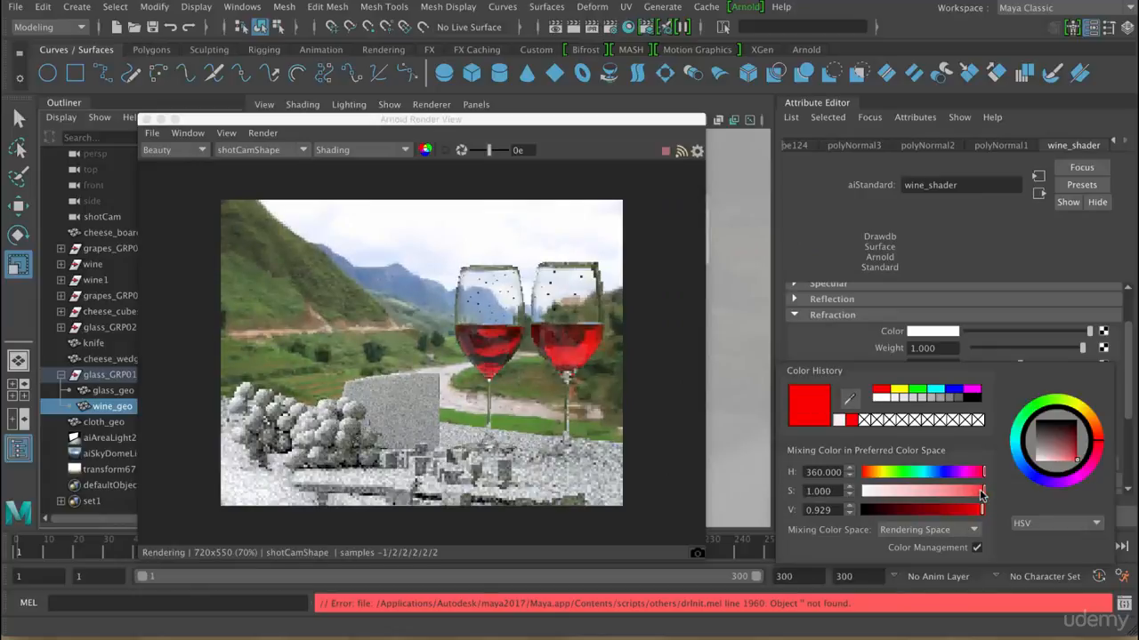
pyautogui.moveTo(982, 496); pyautogui.dragTo(902, 494)
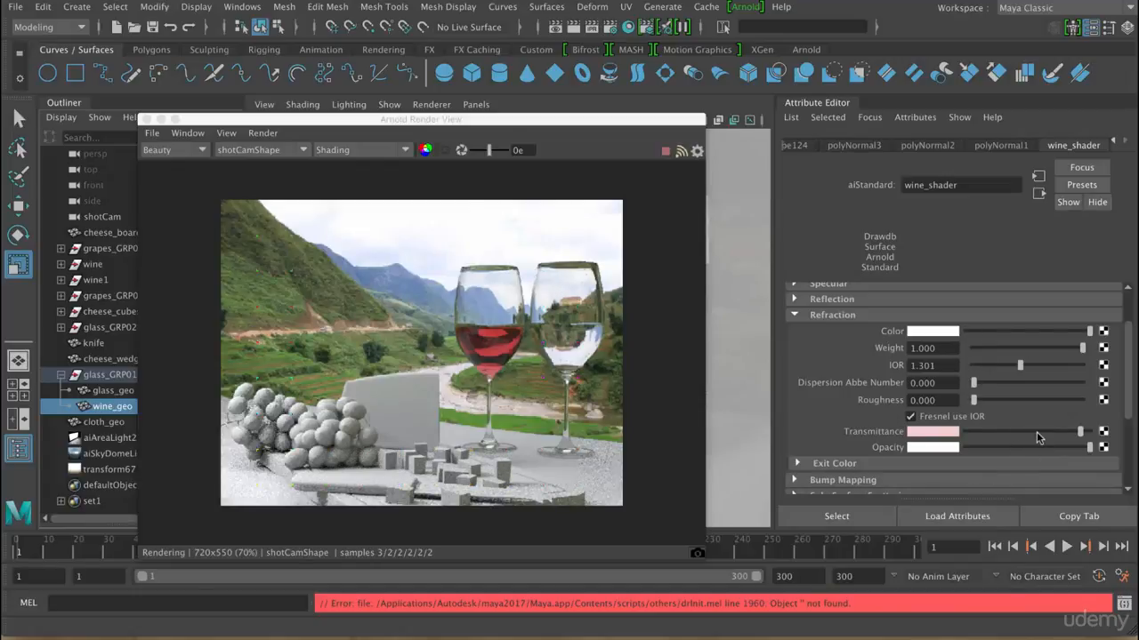
pyautogui.moveTo(1080, 433)
pyautogui.mouseDown()
pyautogui.moveTo(1092, 437)
pyautogui.moveTo(1070, 438)
pyautogui.mouseUp()
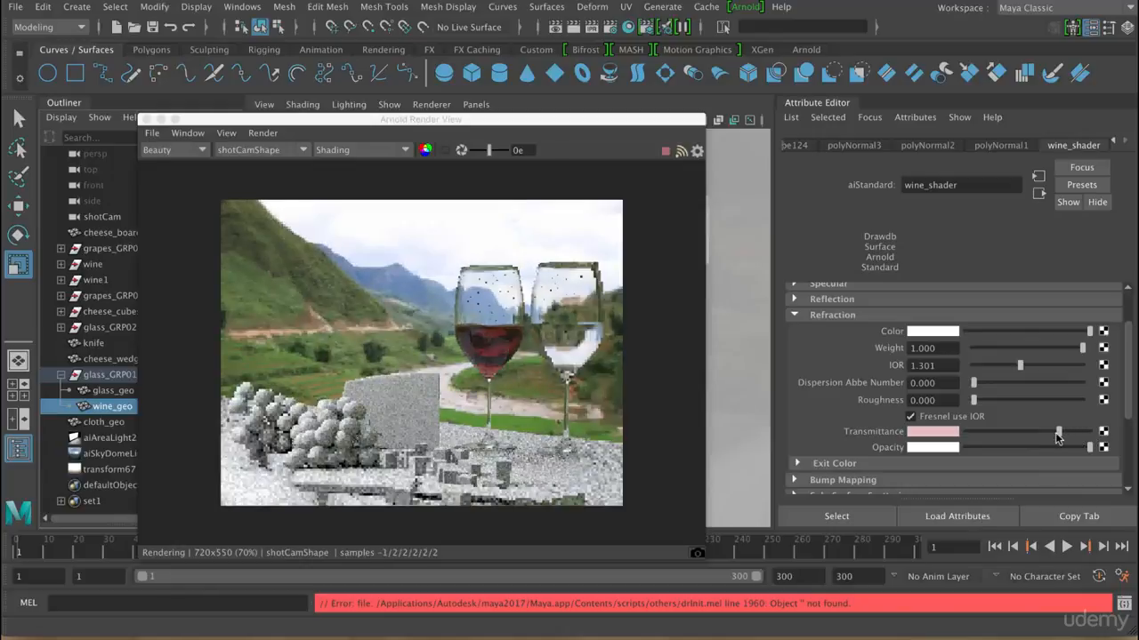
# Set the wine shader's refraction Color to pink with hue 346.704, saturation 0.690 and value 1.000.
pyautogui.click(945, 334)
pyautogui.click(938, 392)
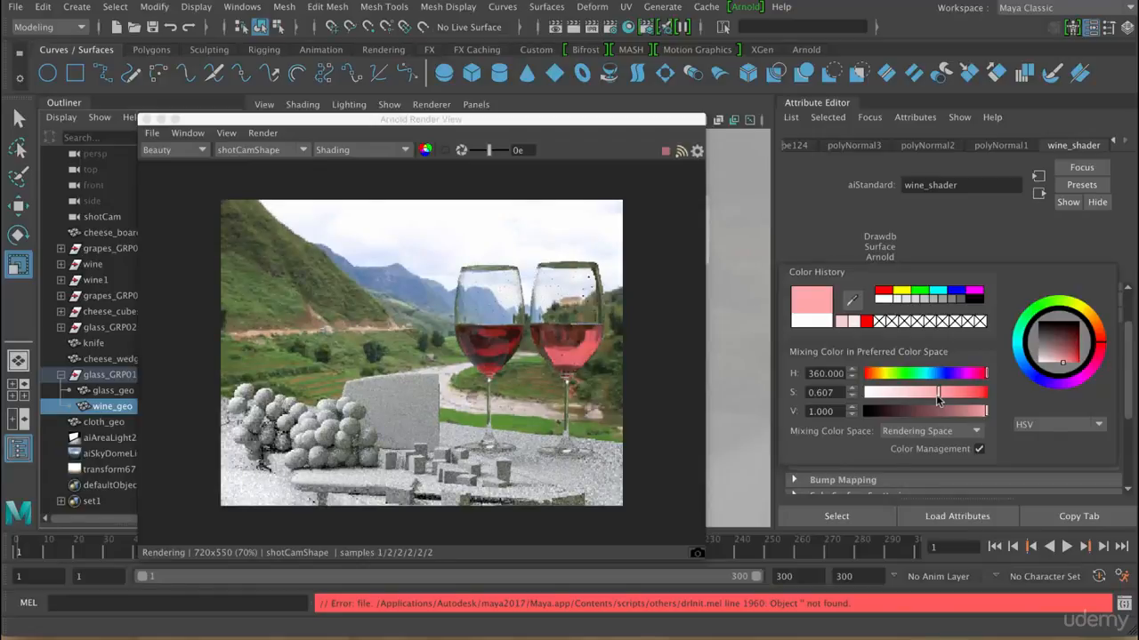
pyautogui.moveTo(939, 398); pyautogui.dragTo(947, 398)
pyautogui.click(1101, 354)
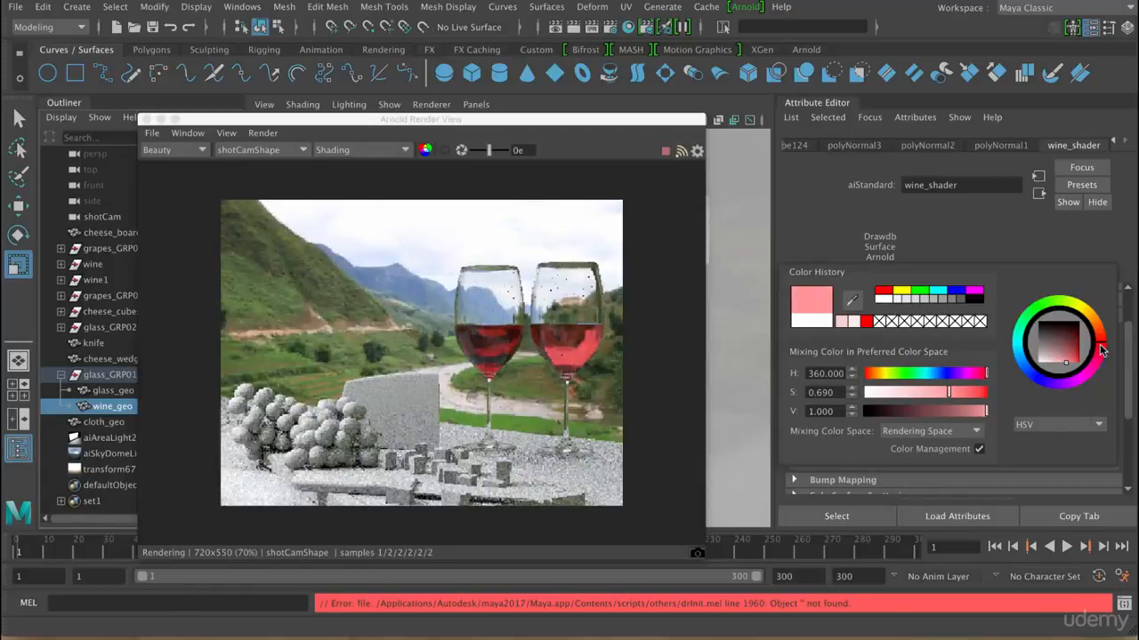
pyautogui.moveTo(1100, 349); pyautogui.dragTo(1101, 353)
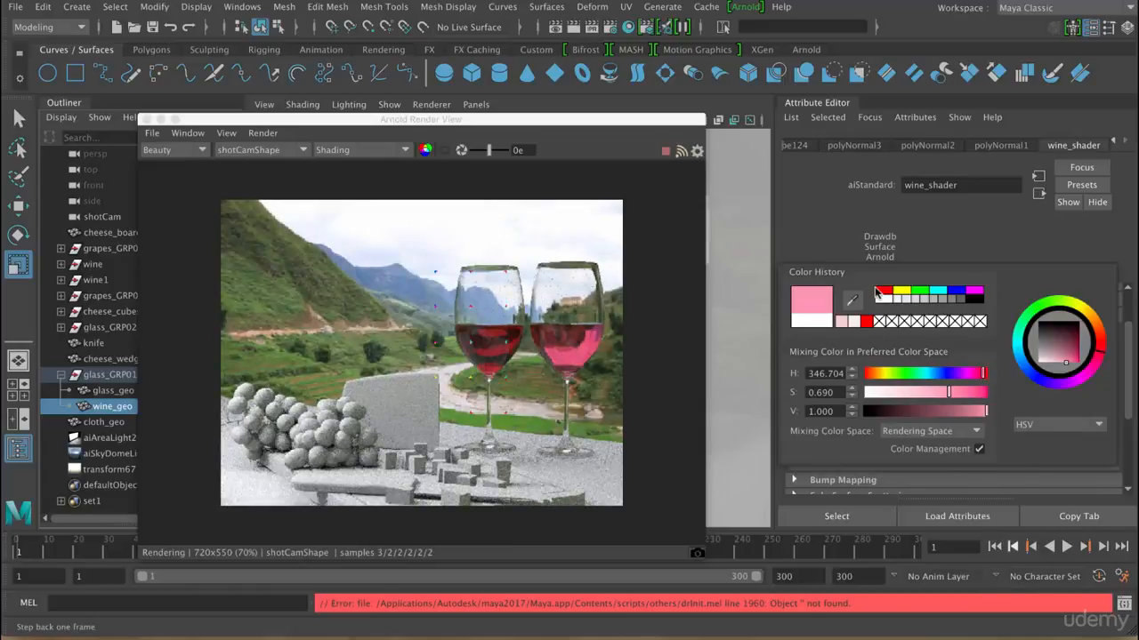
pyautogui.click(763, 306)
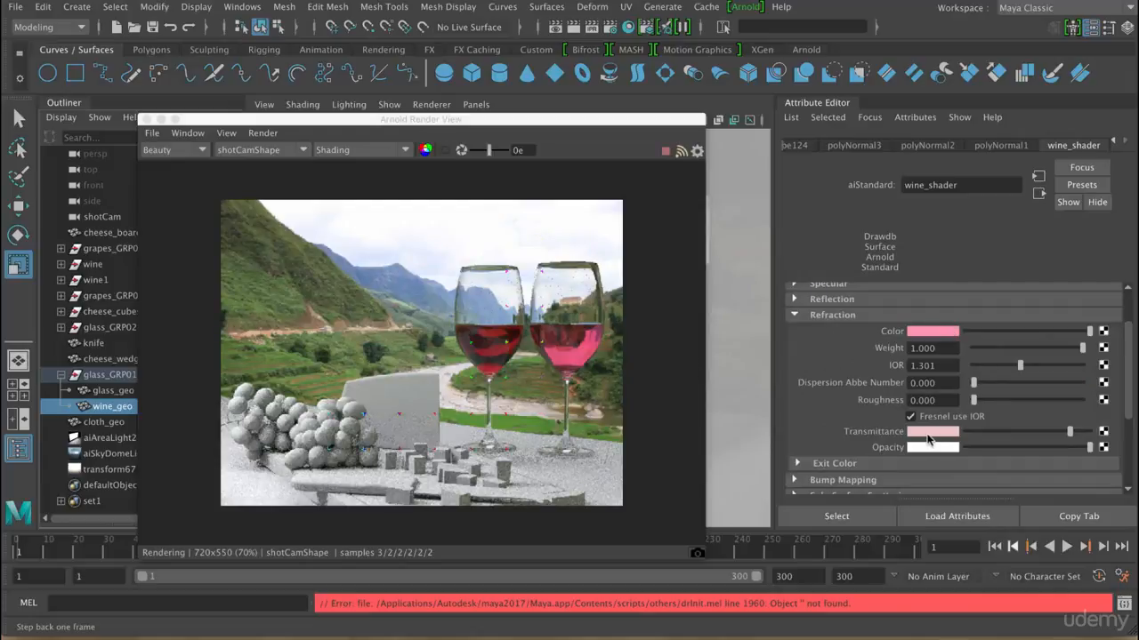
# Shift the wine shader's refraction Color hue toward red, to about 354.5.
pyautogui.scroll(-1, 976, 459)
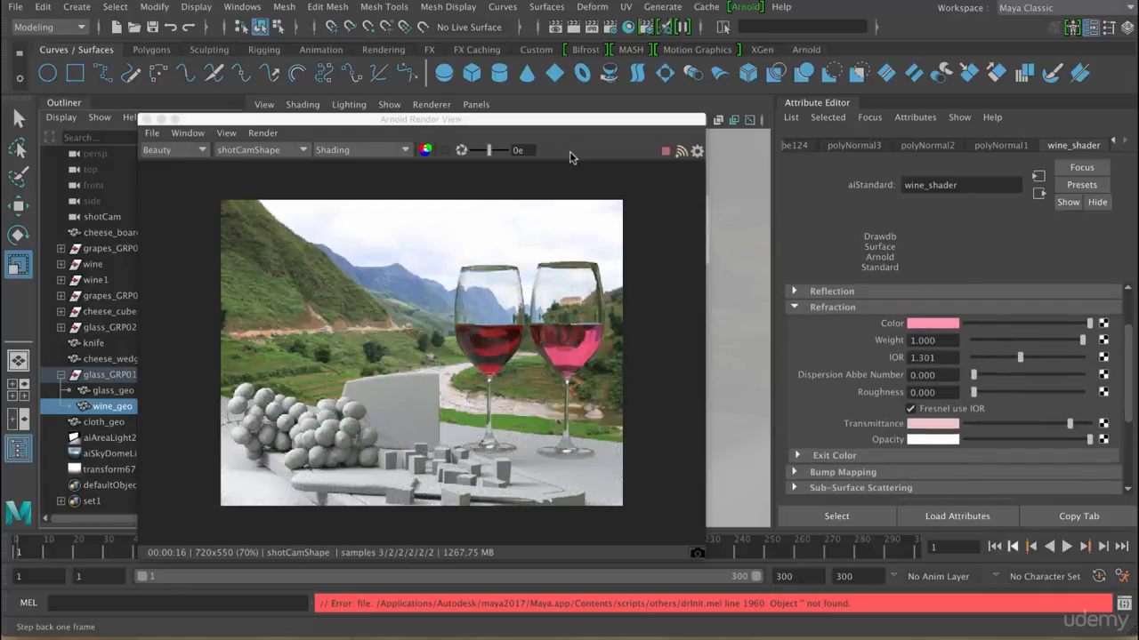
pyautogui.click(950, 325)
pyautogui.click(1100, 337)
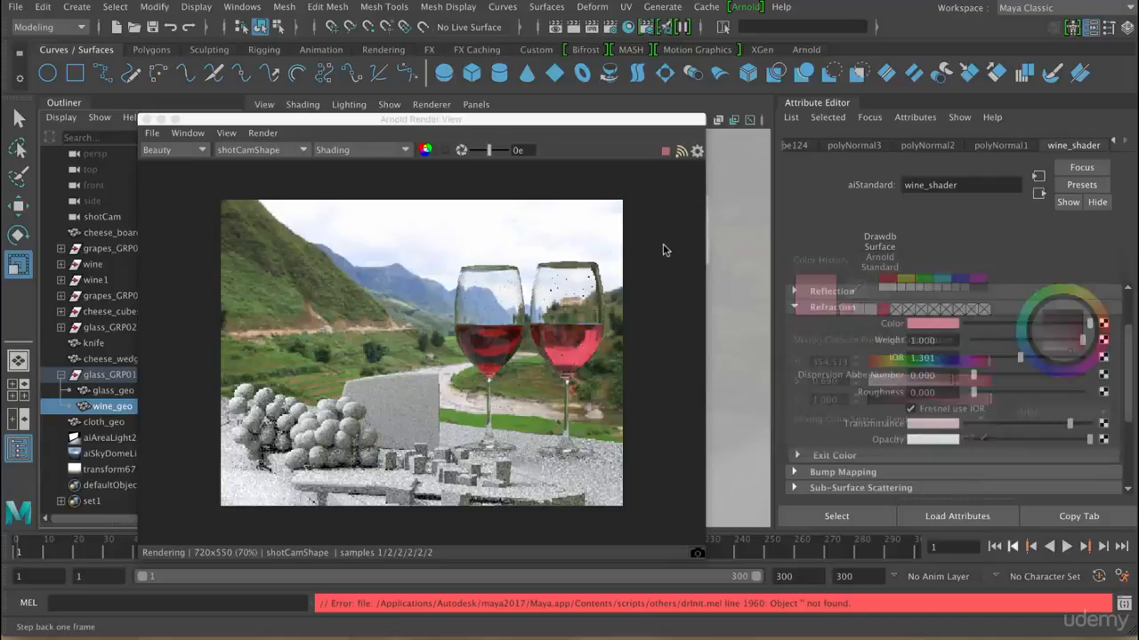
pyautogui.moveTo(601, 123); pyautogui.dragTo(610, 123)
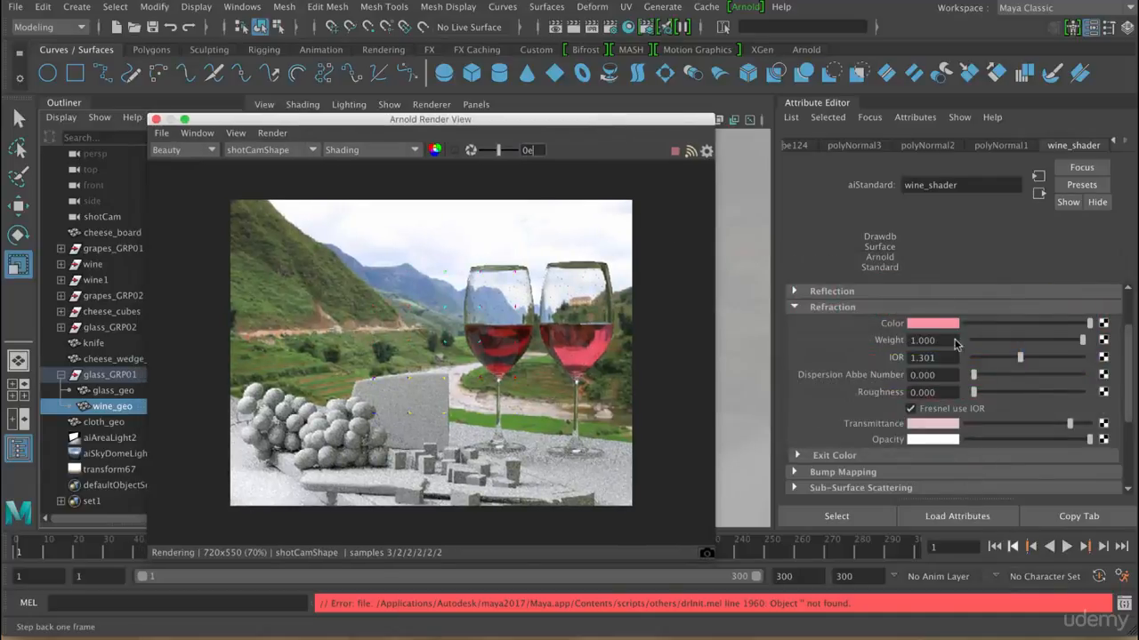
# Raise the brightness of the wine shader's Transmittance slightly and check both glasses in the render.
pyautogui.moveTo(1070, 425); pyautogui.dragTo(1078, 426)
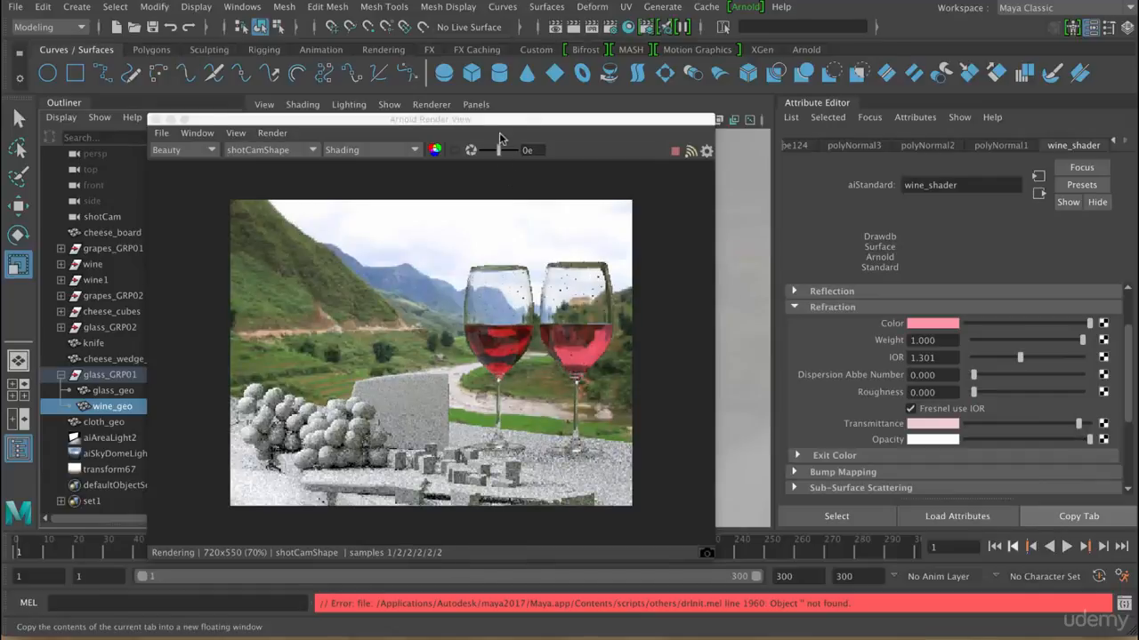
pyautogui.moveTo(513, 124); pyautogui.dragTo(718, 64)
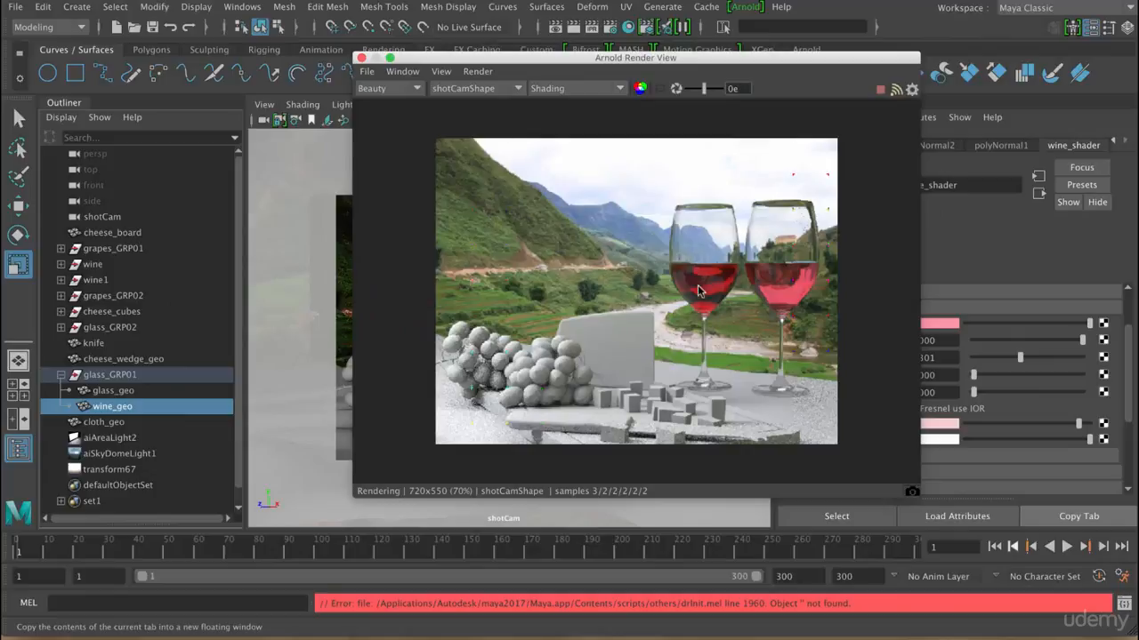
pyautogui.moveTo(753, 64); pyautogui.dragTo(620, 98)
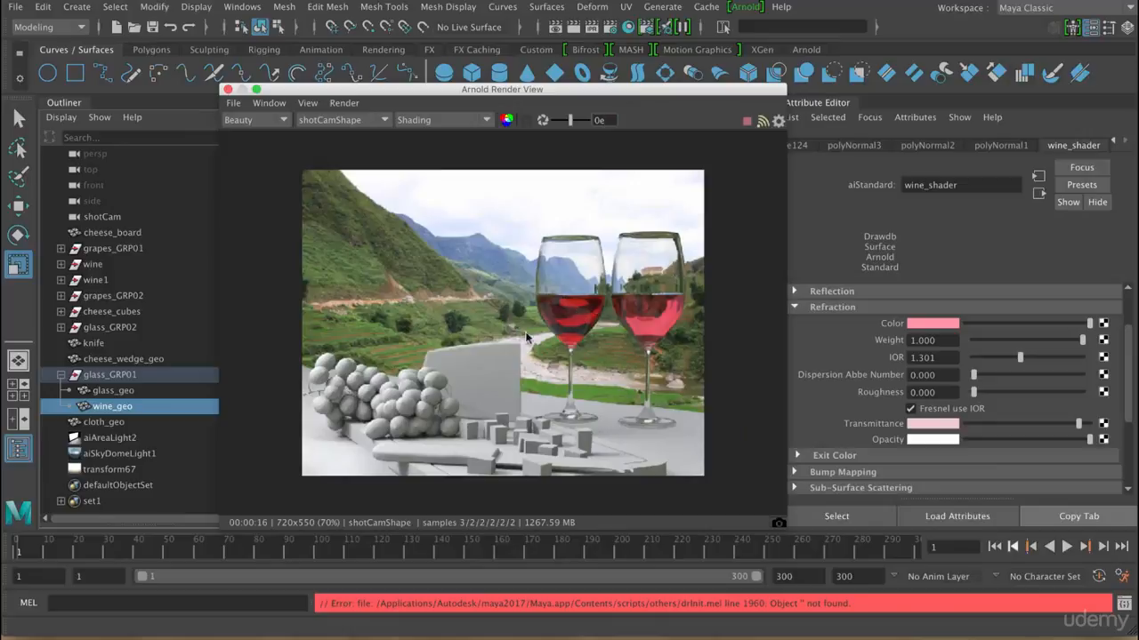
# Turn off Opaque in the Arnold shape settings of wine_geo in glass_GRP01.
pyautogui.click(118, 392)
pyautogui.click(107, 406)
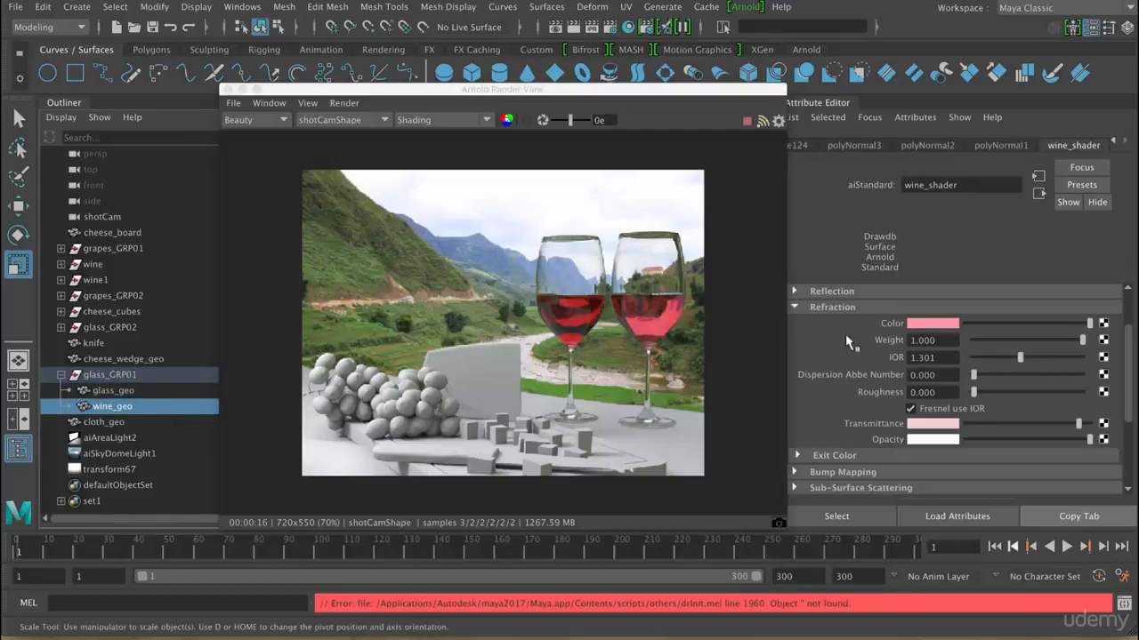
pyautogui.click(1114, 142)
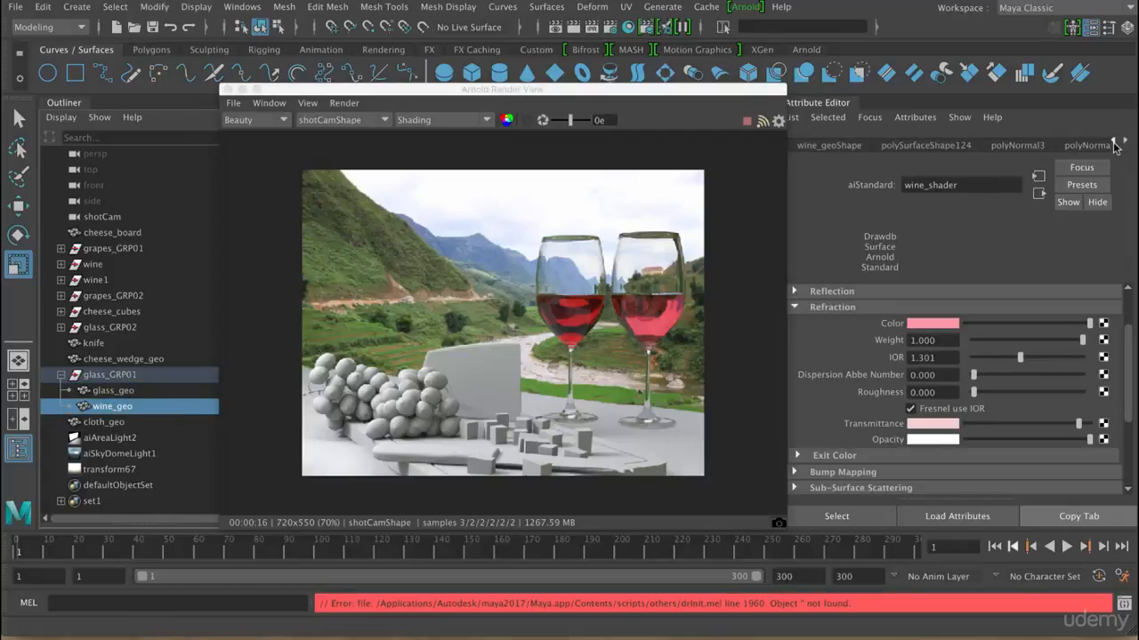
pyautogui.click(1115, 142)
pyautogui.click(863, 146)
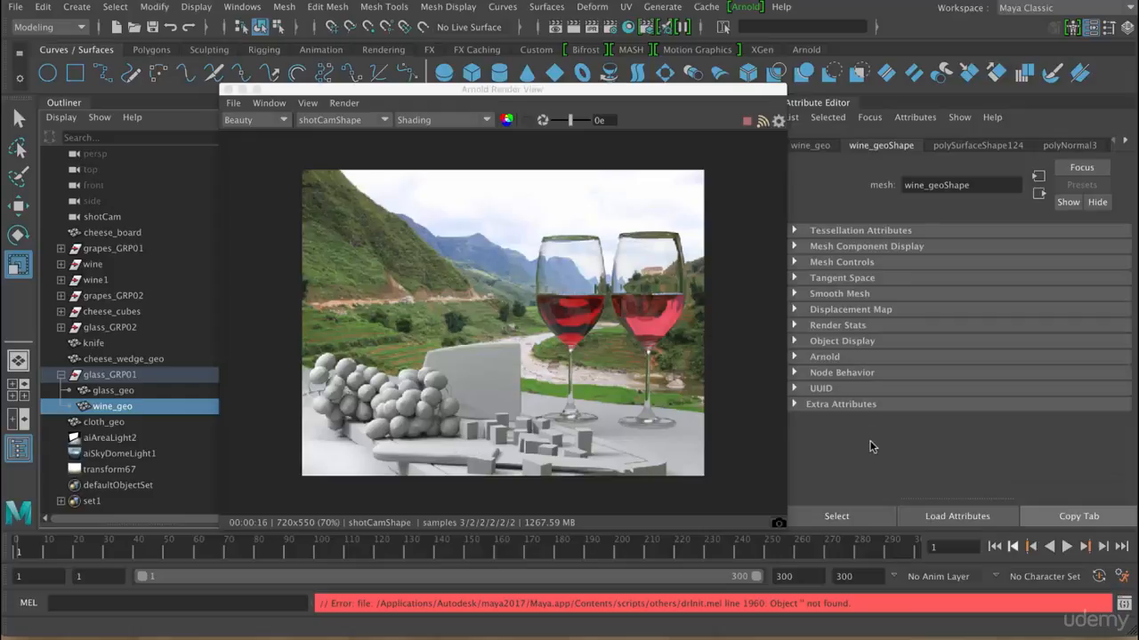
pyautogui.click(826, 357)
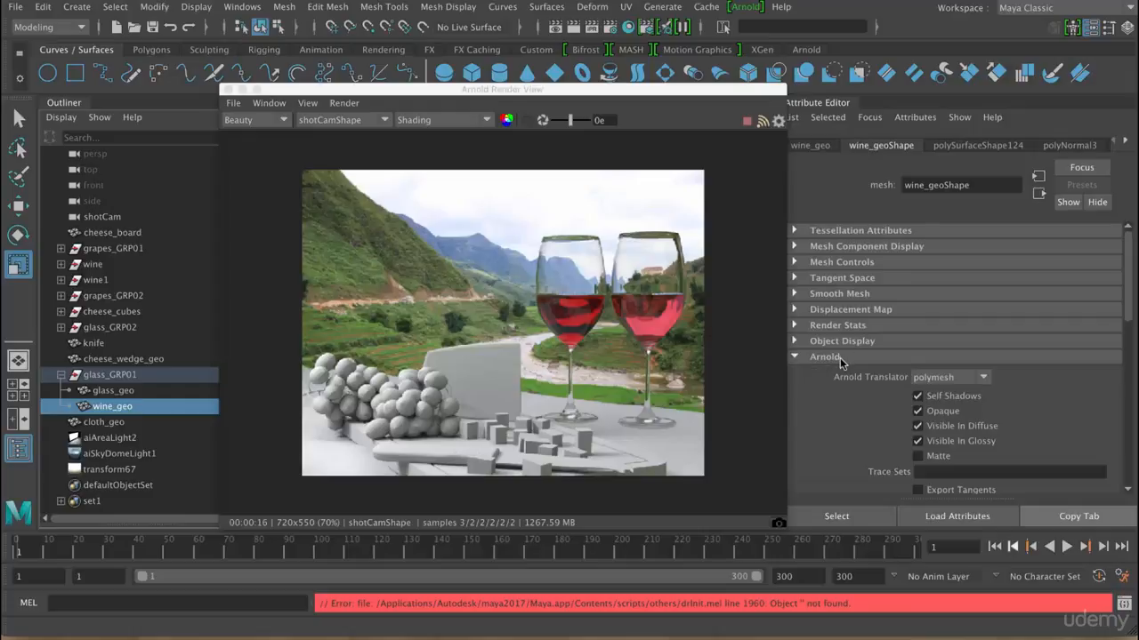
pyautogui.click(945, 414)
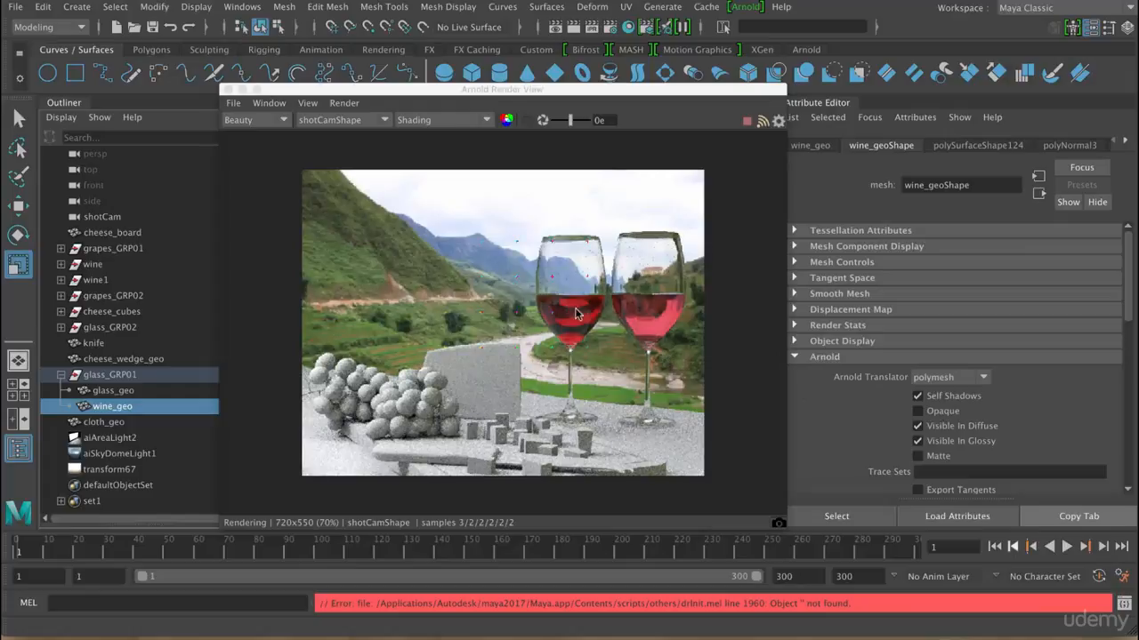
# Restrict the Arnold render to a crop region around the wine in both glasses, their stems and bases.
pyautogui.click(307, 103)
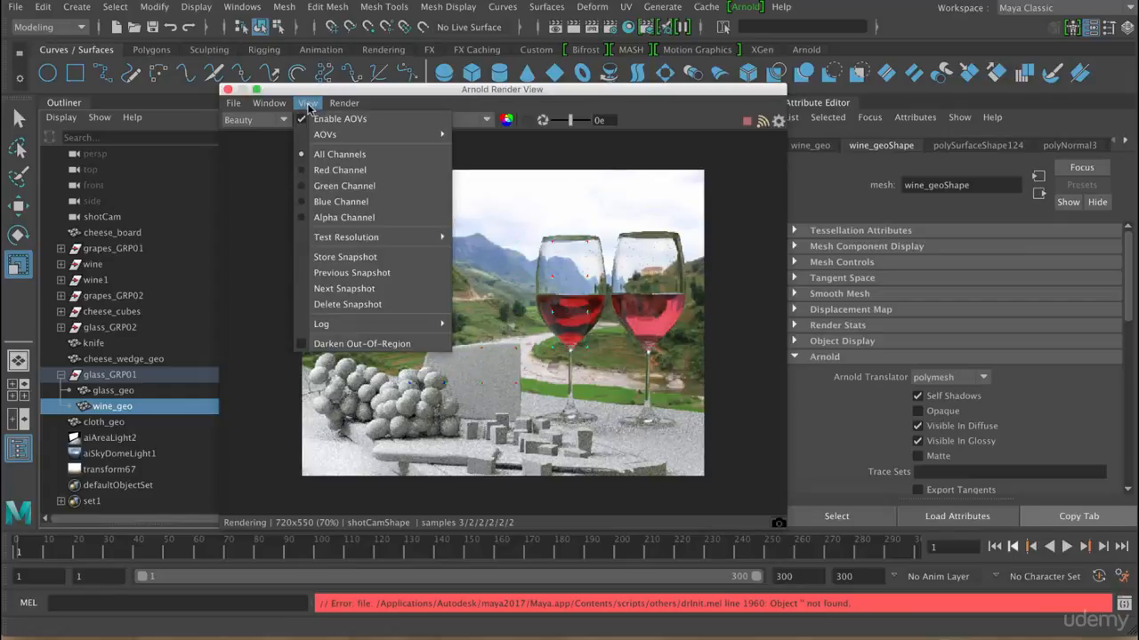
pyautogui.moveTo(344, 104)
pyautogui.click(374, 217)
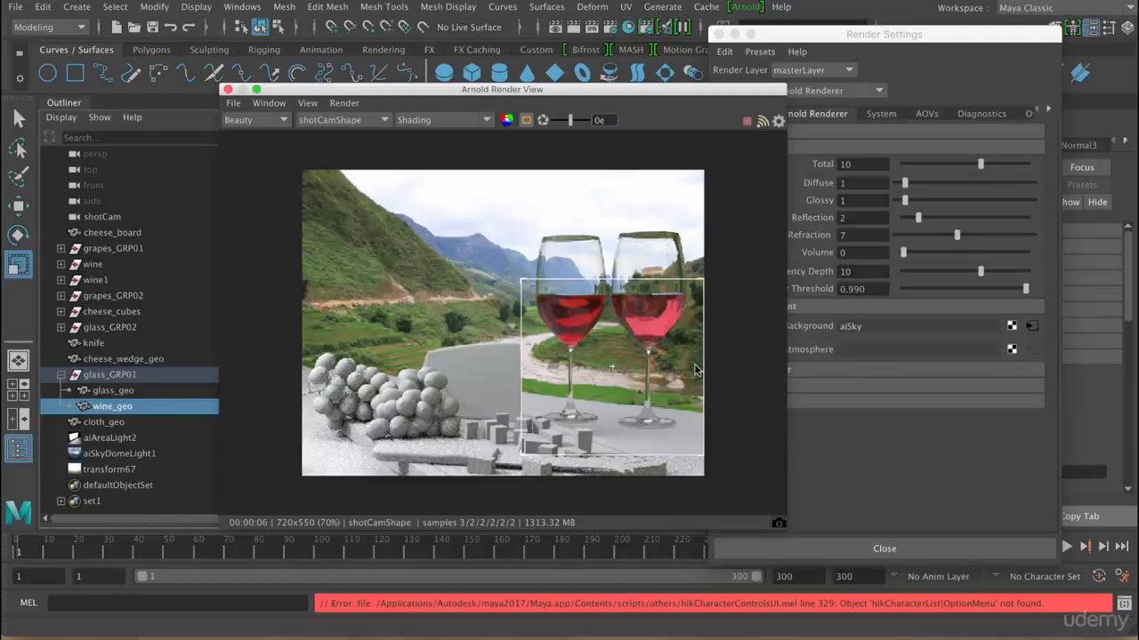
# Select aiAreaLight2 and look through it in the scene viewport, with the render window moved out of the way.
pyautogui.moveTo(337, 92); pyautogui.dragTo(628, 95)
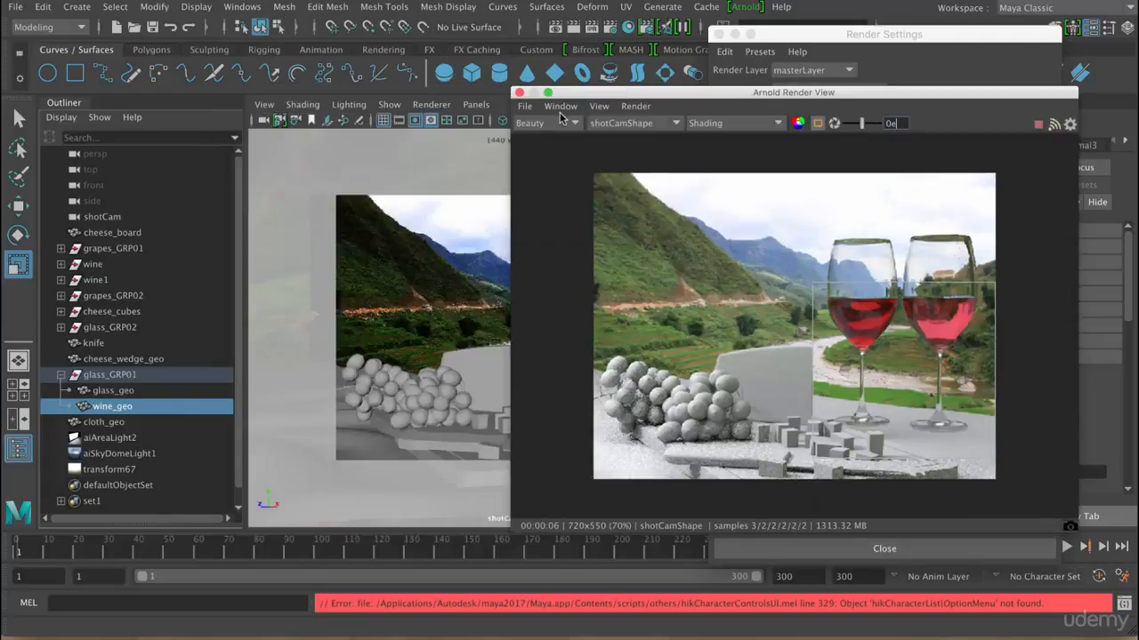
pyautogui.click(105, 439)
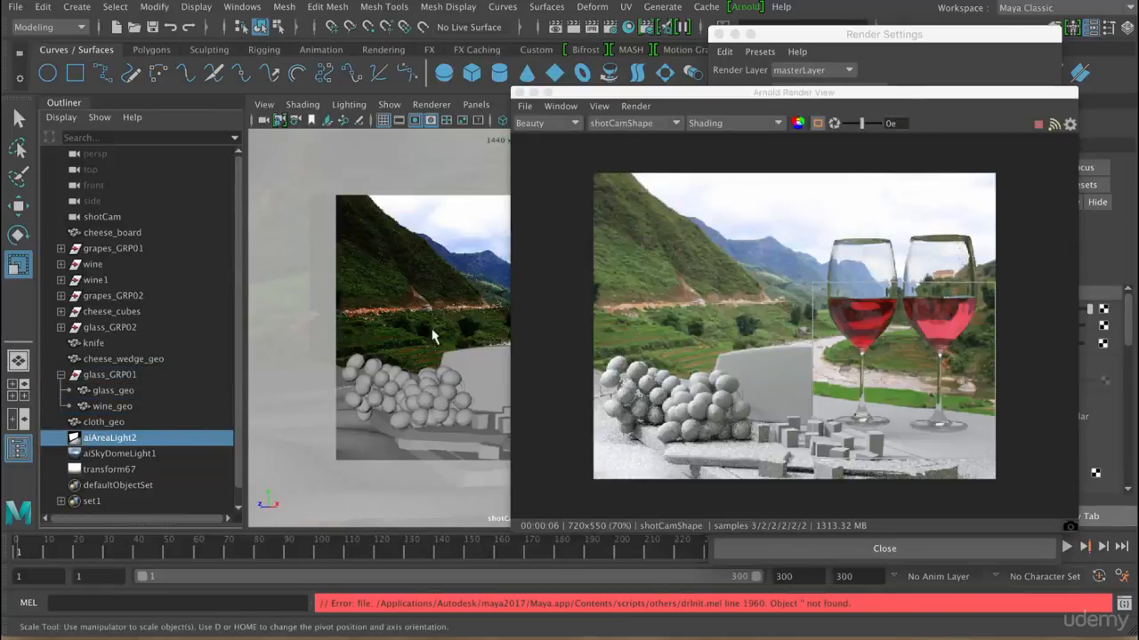
pyautogui.moveTo(644, 94); pyautogui.dragTo(808, 104)
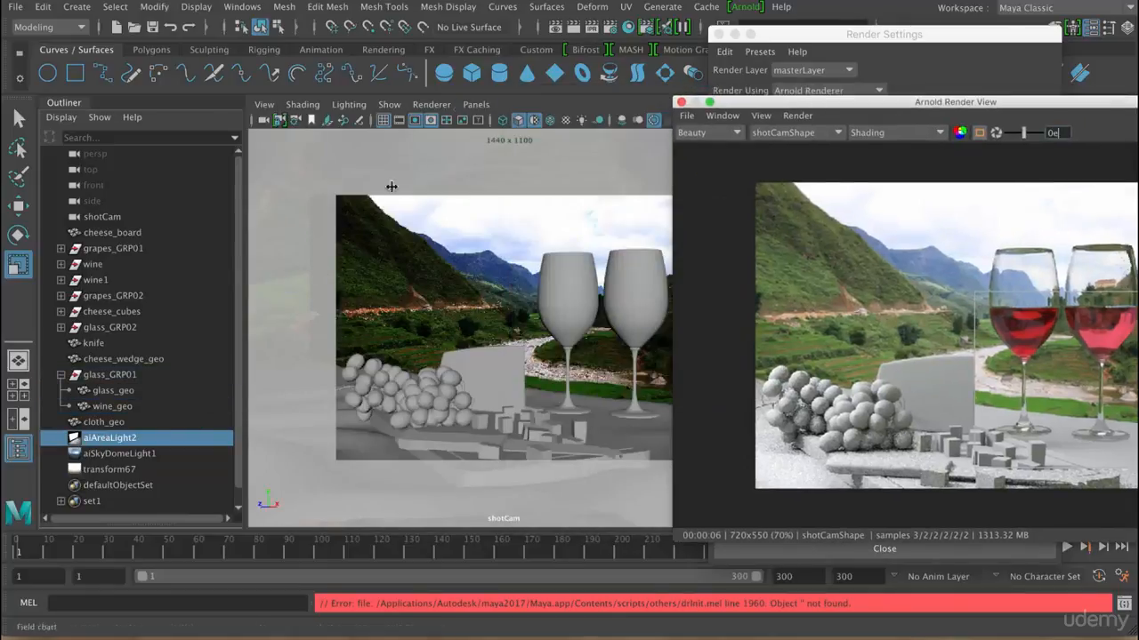
pyautogui.click(476, 104)
pyautogui.click(534, 169)
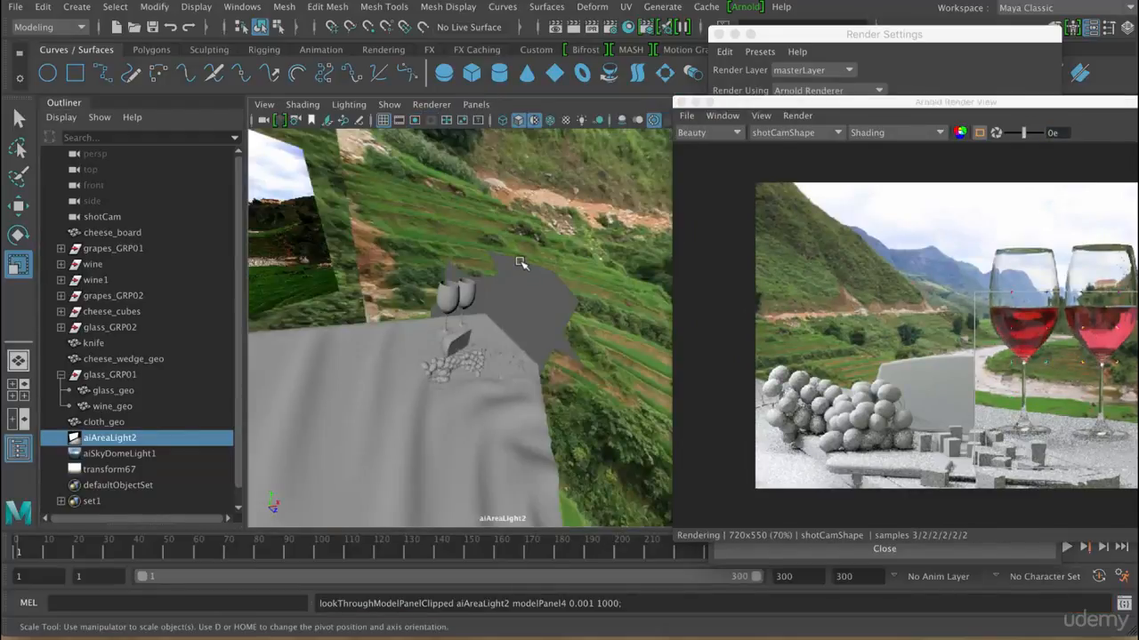
# Reposition and re-aim aiAreaLight2 through its own view so it looks down on the table and glasses from higher up.
pyautogui.keyDown('alt'); pyautogui.moveTo(462, 246); pyautogui.dragTo(473, 303); pyautogui.keyUp('alt')
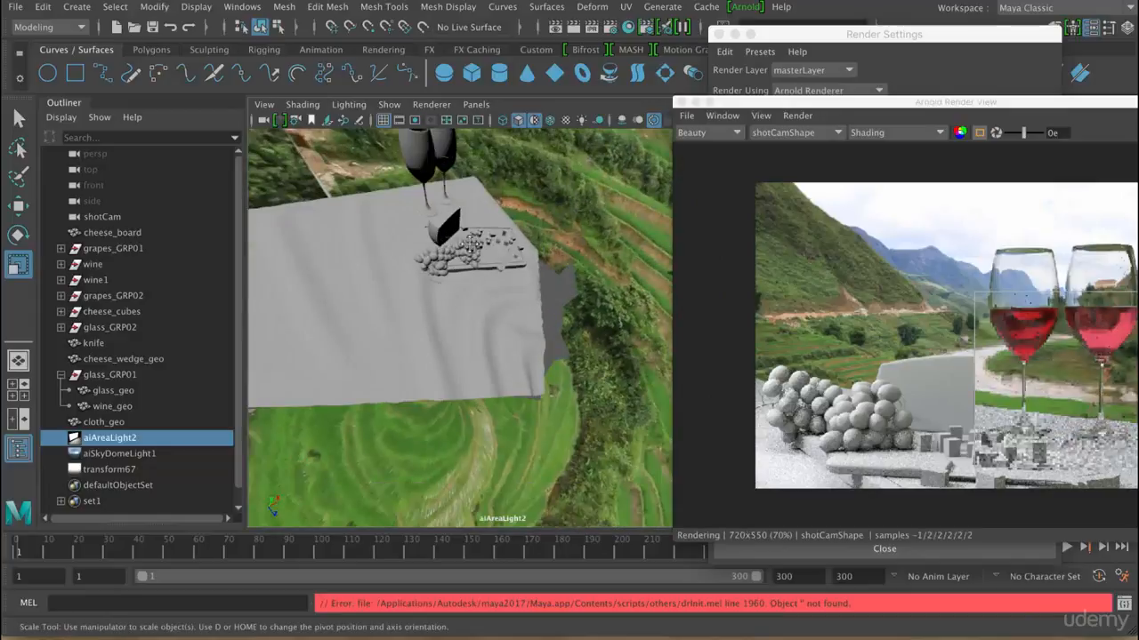
pyautogui.keyDown('alt'); pyautogui.moveTo(480, 198); pyautogui.dragTo(472, 221, button='middle'); pyautogui.keyUp('alt')
pyautogui.keyDown('alt'); pyautogui.moveTo(473, 222); pyautogui.dragTo(551, 407); pyautogui.keyUp('alt')
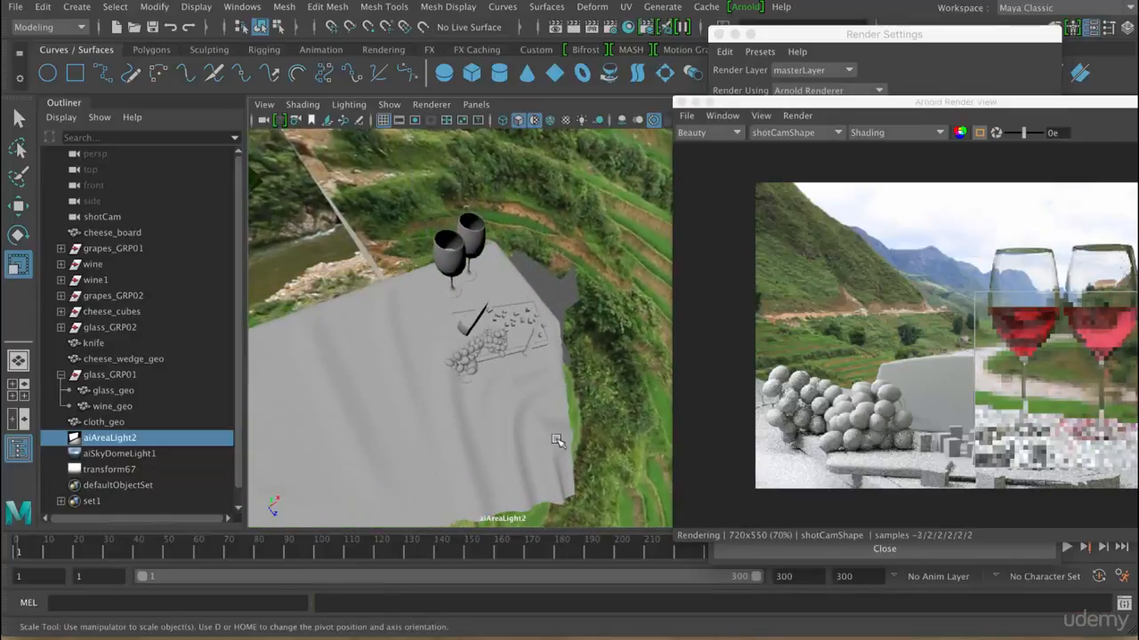
# Examine the wine glasses and their shadows on the table in the updated render.
pyautogui.moveTo(1047, 103); pyautogui.dragTo(803, 89)
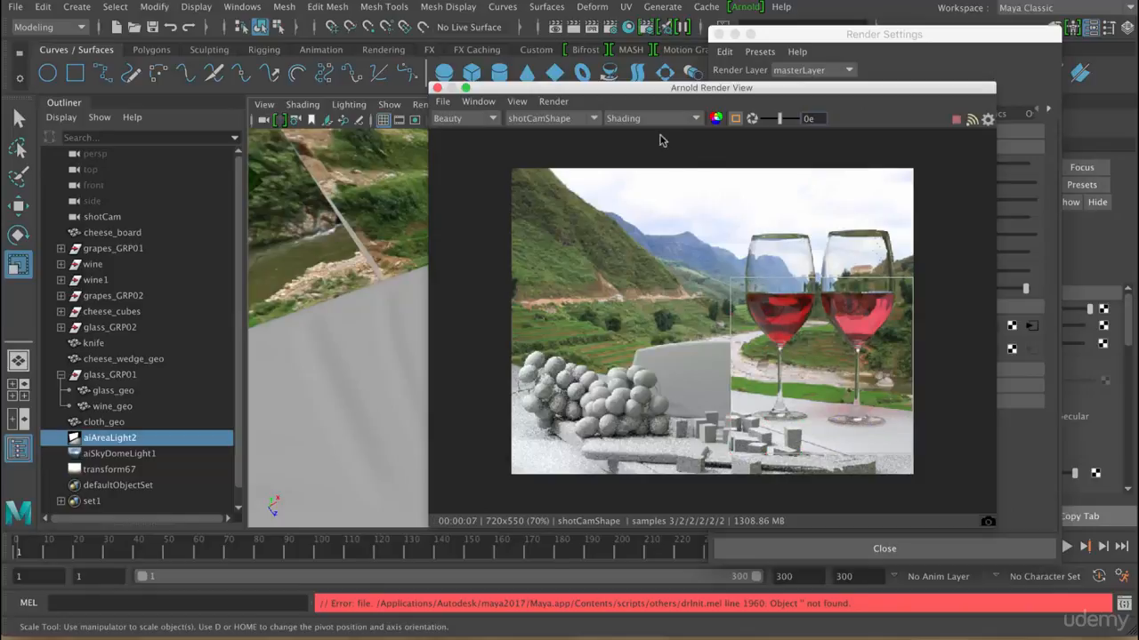
pyautogui.moveTo(653, 98); pyautogui.dragTo(886, 112)
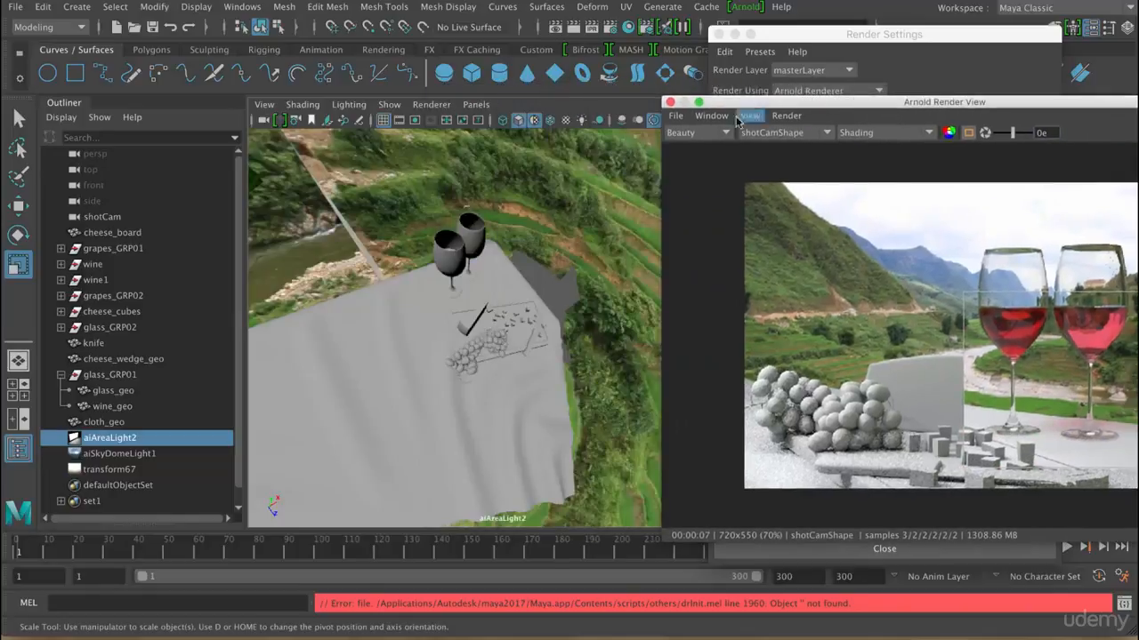
pyautogui.click(539, 106)
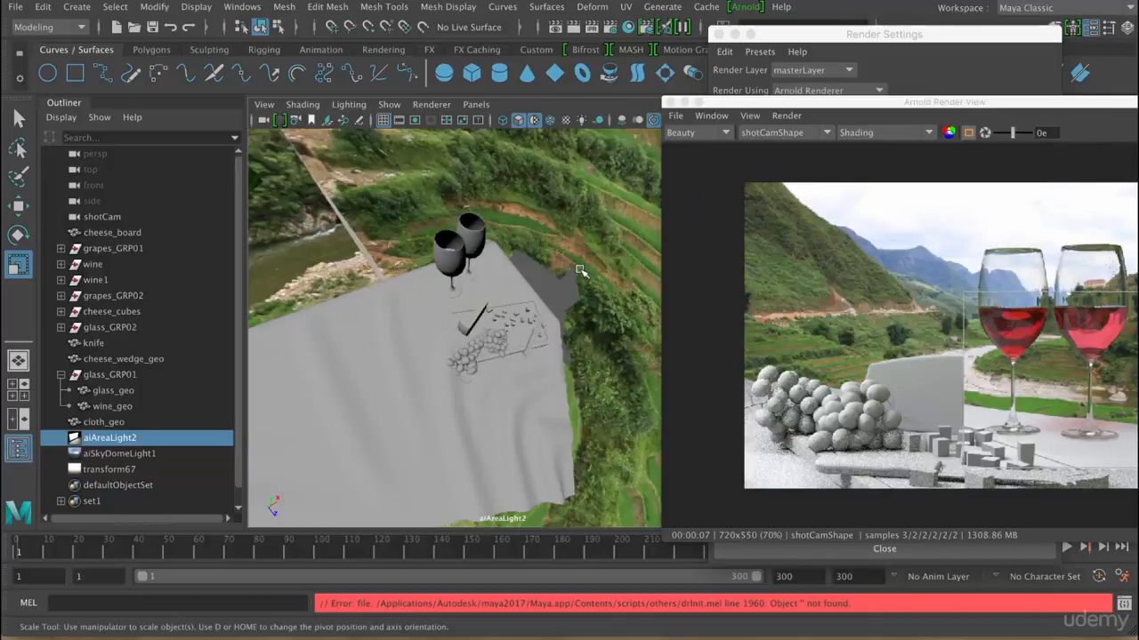